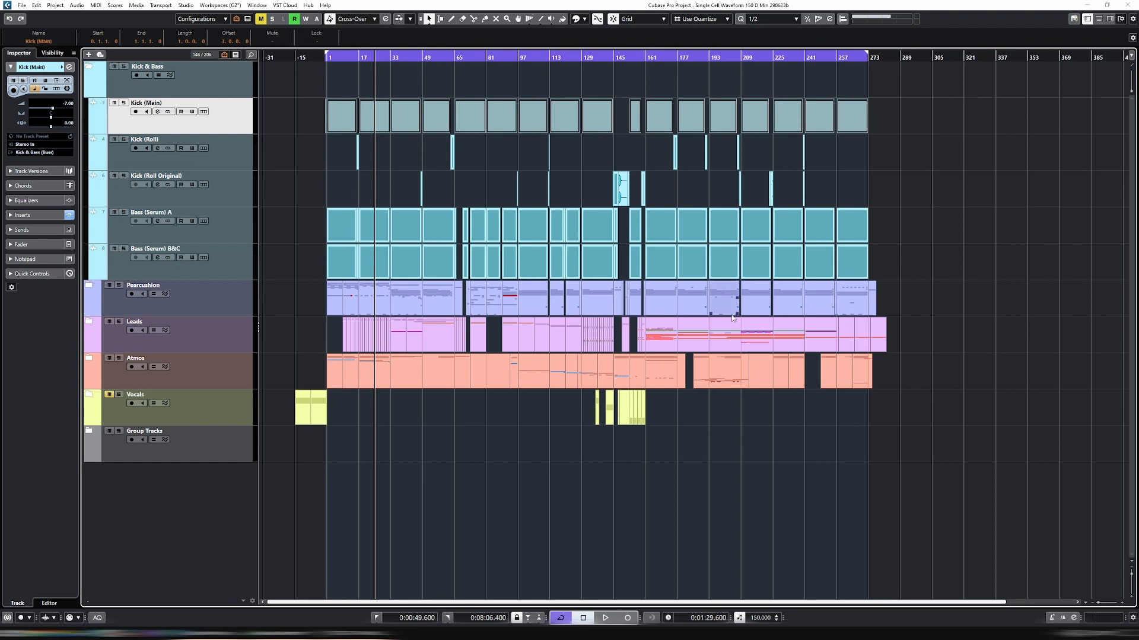
# Step: Play back the project in the mixer and check the levels of the bus and output channels
pyautogui.click(731, 324)
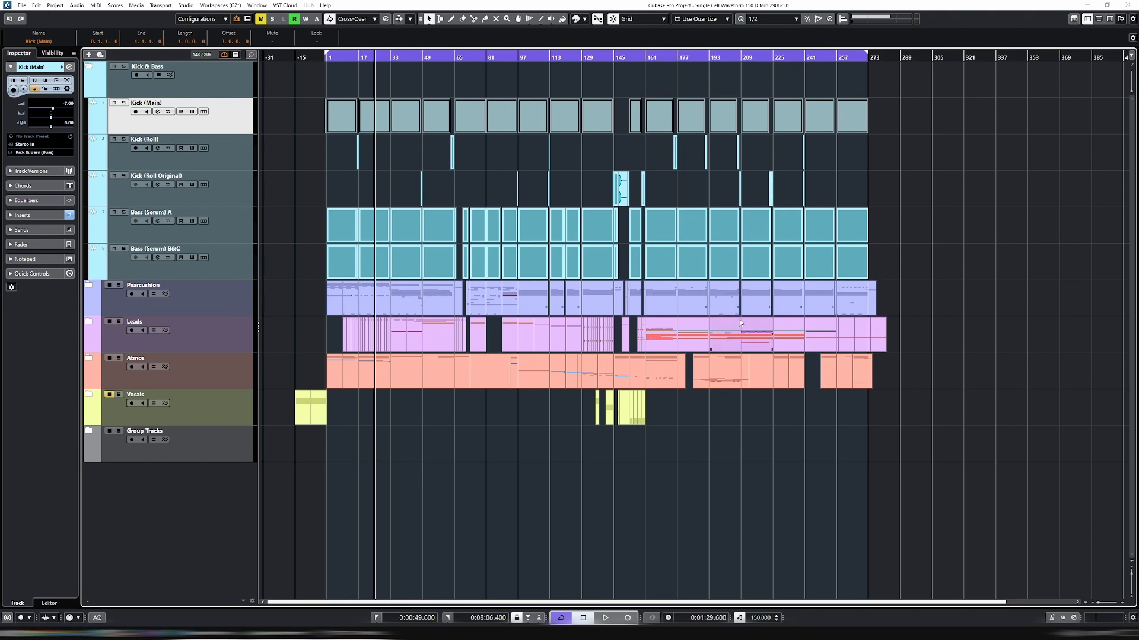
pyautogui.press('F3')
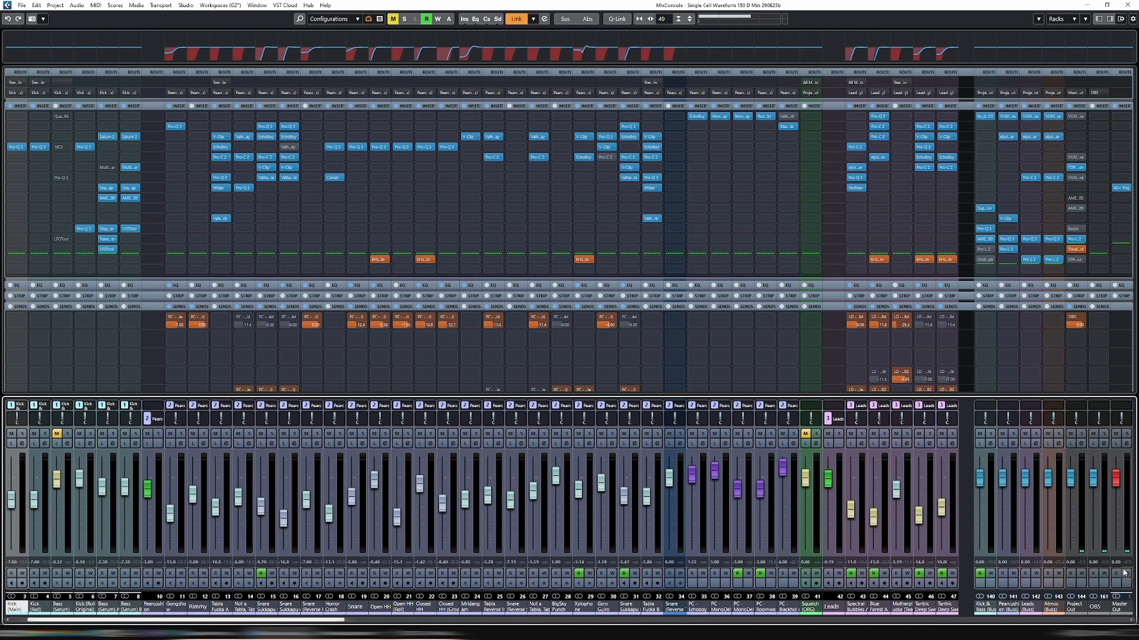
pyautogui.click(994, 562)
pyautogui.press('space')
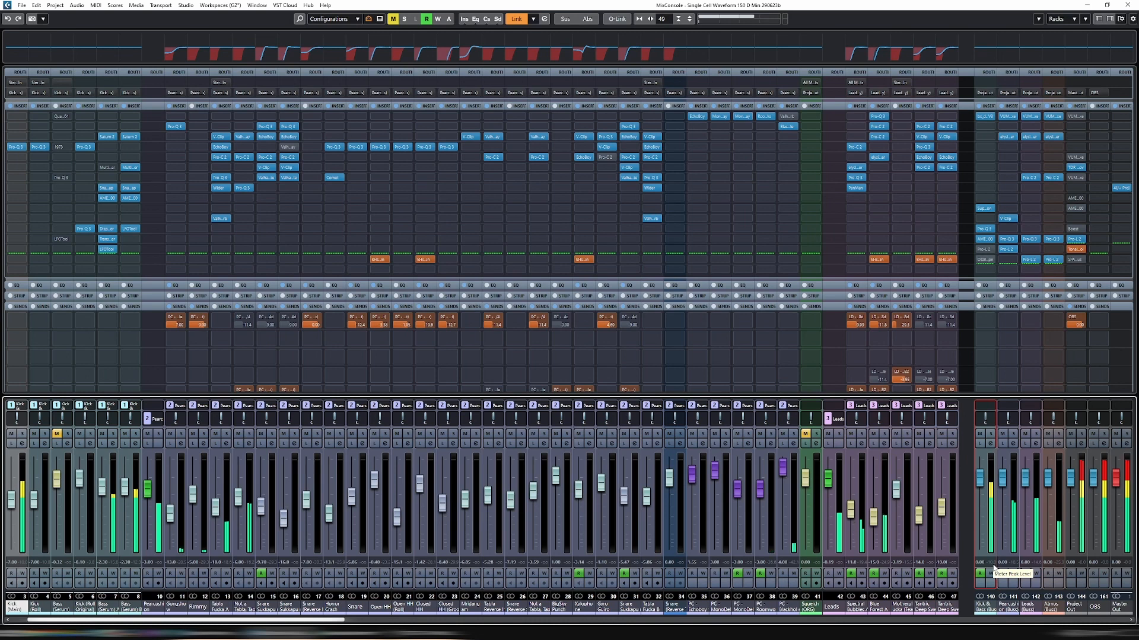
pyautogui.press('space')
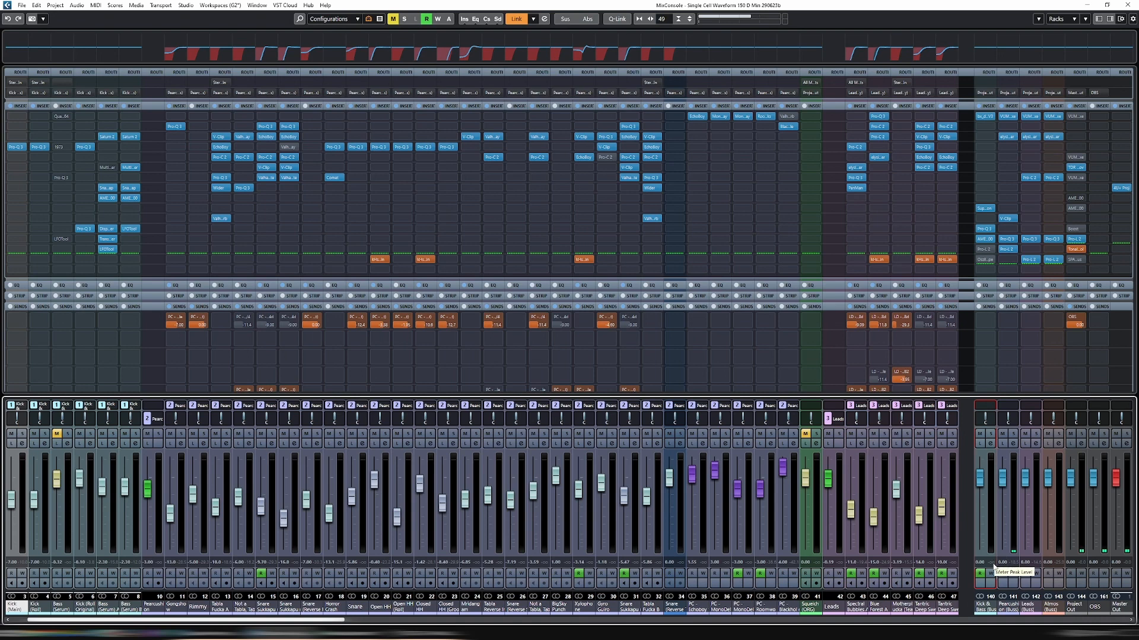
pyautogui.press('F3')
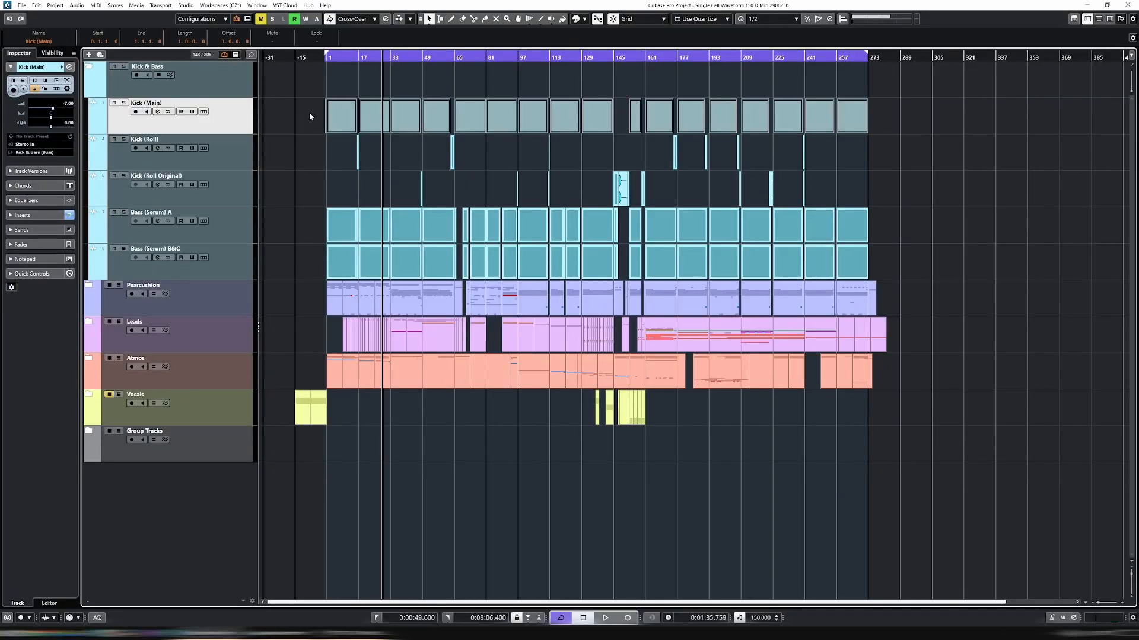
# Step: Export the Kick & Bass (Buss) channel as a 48 kHz, 24-bit Wave file named SCW Kick & Bass Buss - Peak Check
pyautogui.hotkey('ctrl', 'shift', 'e')
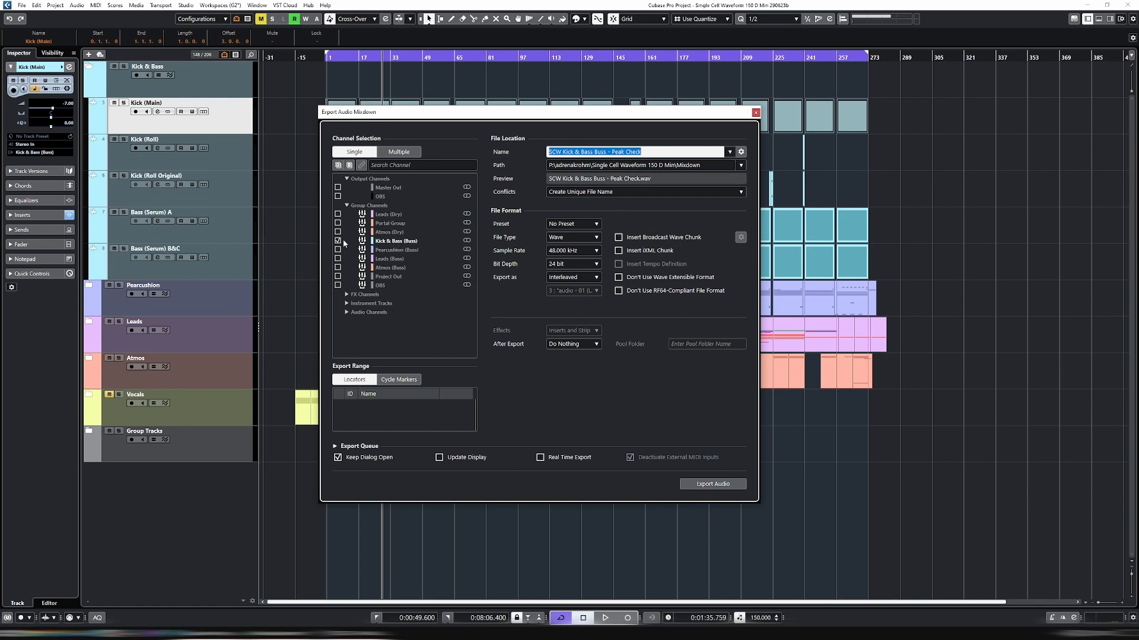
pyautogui.click(653, 151)
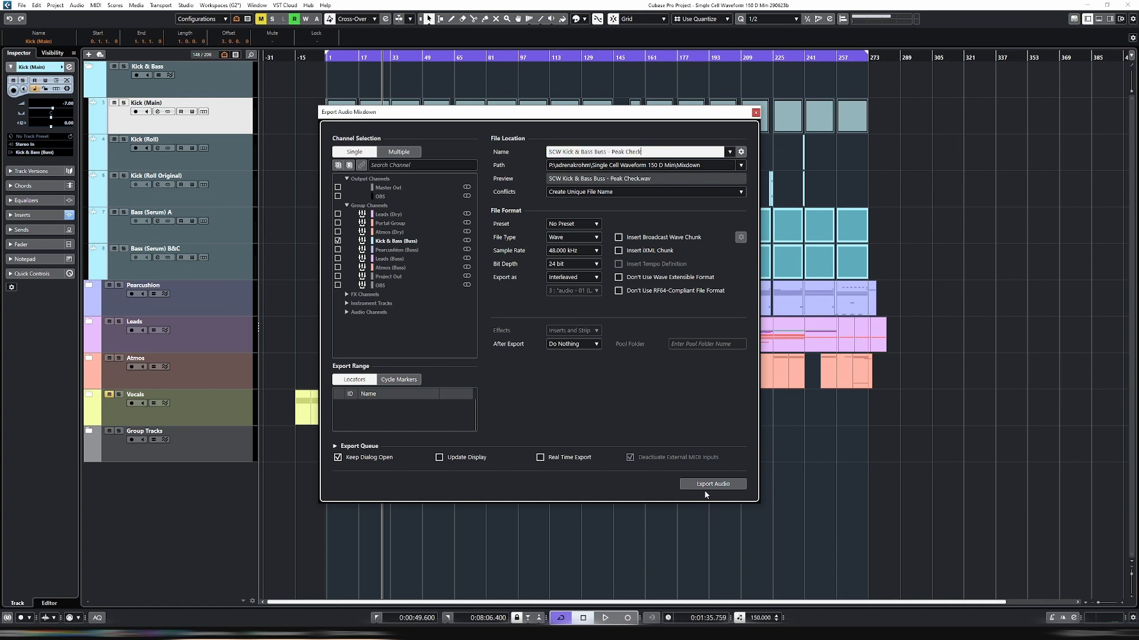
pyautogui.click(721, 485)
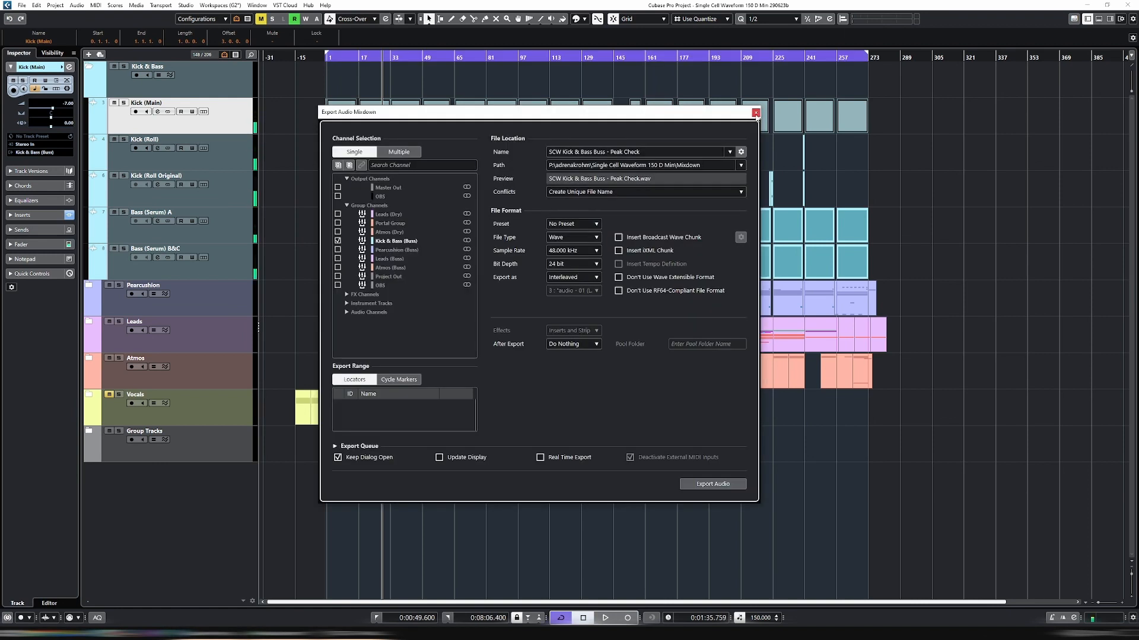
pyautogui.click(756, 113)
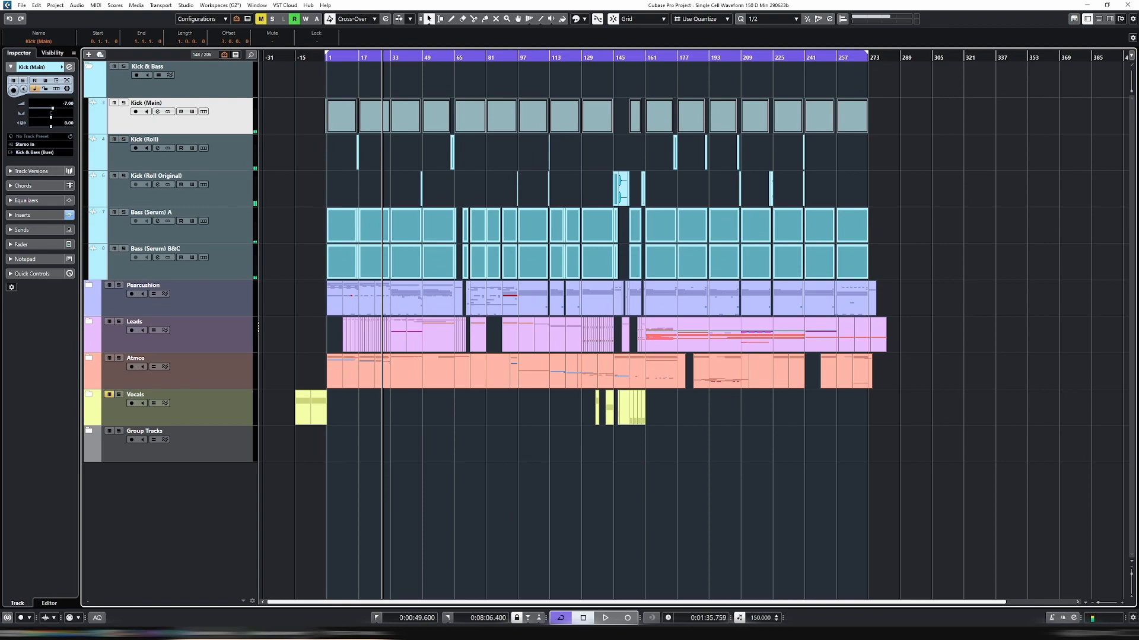
# Step: Switch to WaveLab Elements and normalise the entire SCW Kick & Bass Buss - Peak Check waveform to a 0 dB peak level with stereo link
pyautogui.click(283, 634)
pyautogui.scroll(-2, 181, 450)
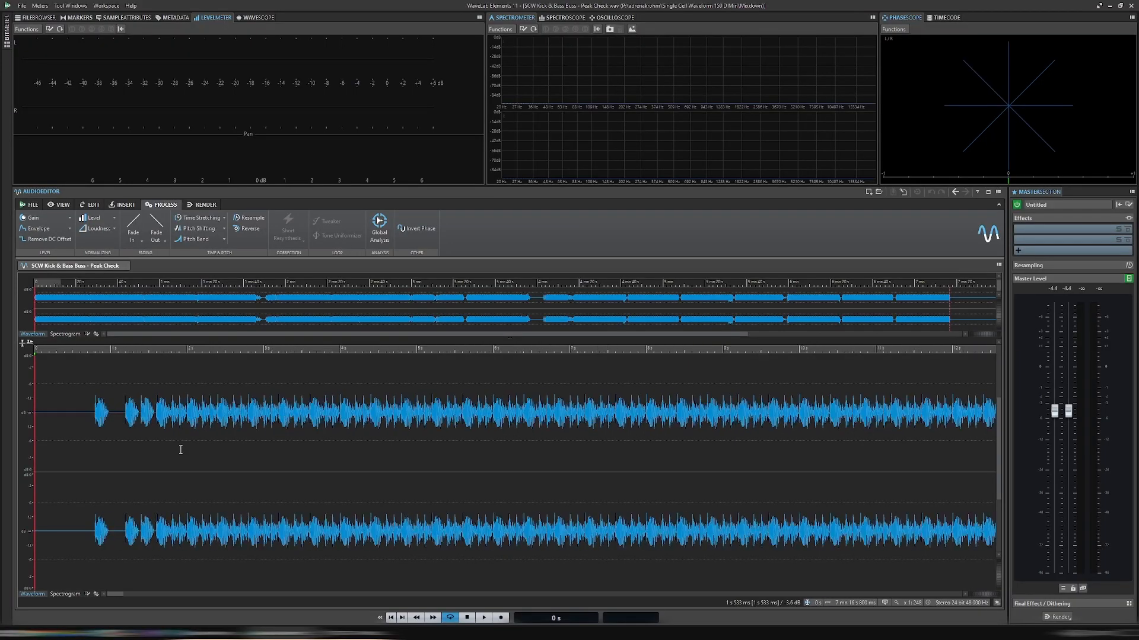
pyautogui.scroll(-5, 181, 450)
pyautogui.hotkey('ctrl', 'a')
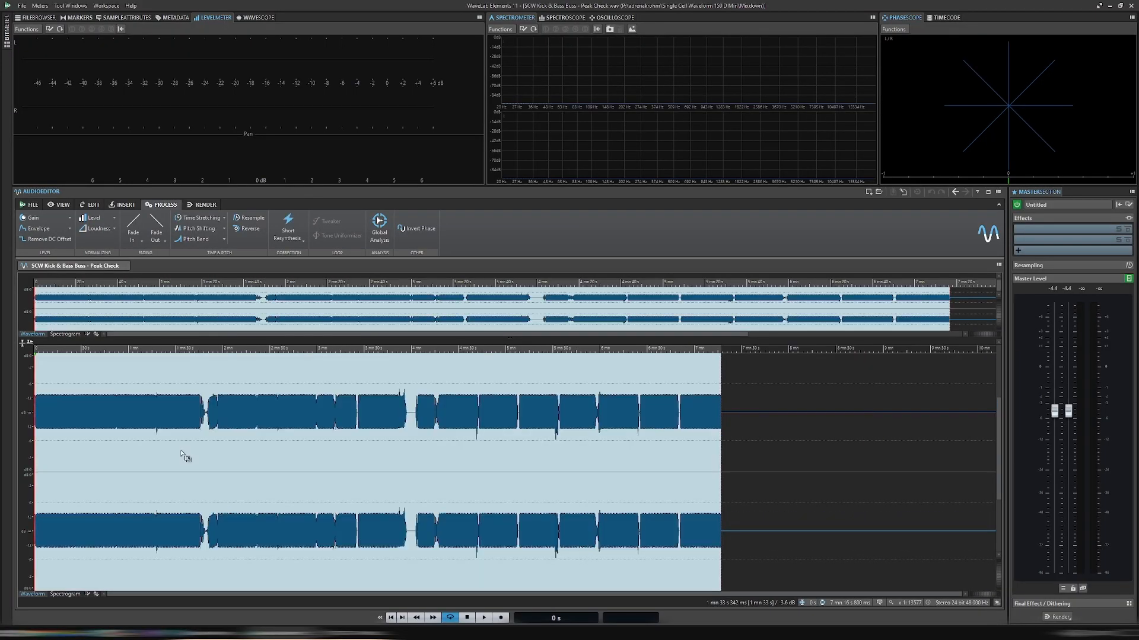
pyautogui.click(94, 218)
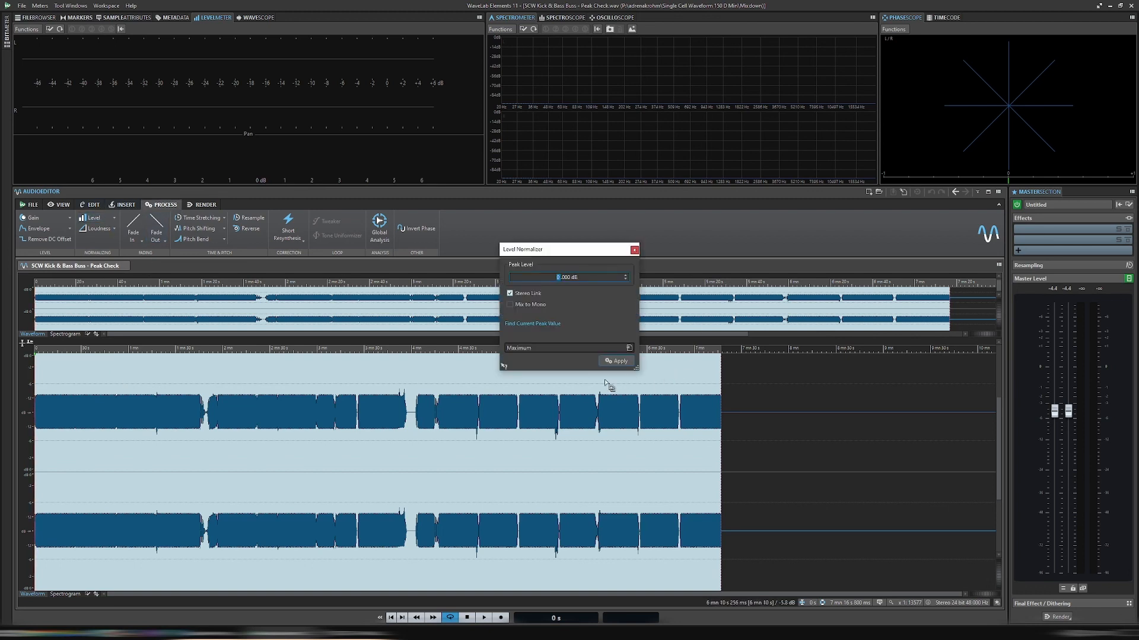
pyautogui.click(616, 360)
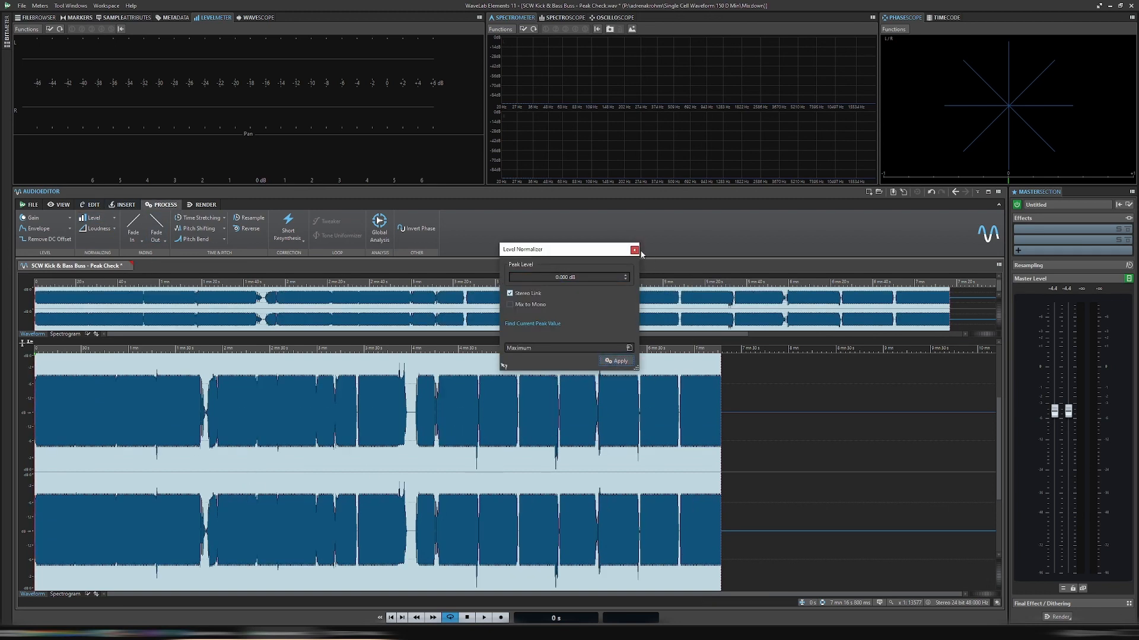
pyautogui.click(251, 472)
# Step: Examine the individual peaks protruding from the normalised kick and bass waveform, especially those between about 4:44 and 6:02
pyautogui.click(233, 474)
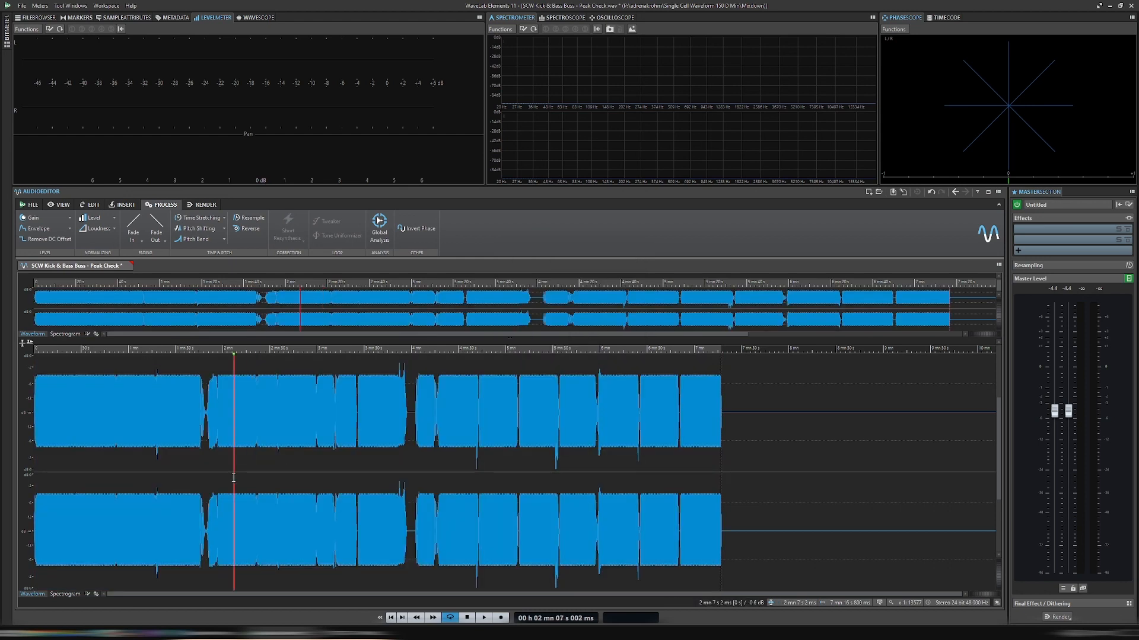
pyautogui.doubleClick(234, 475)
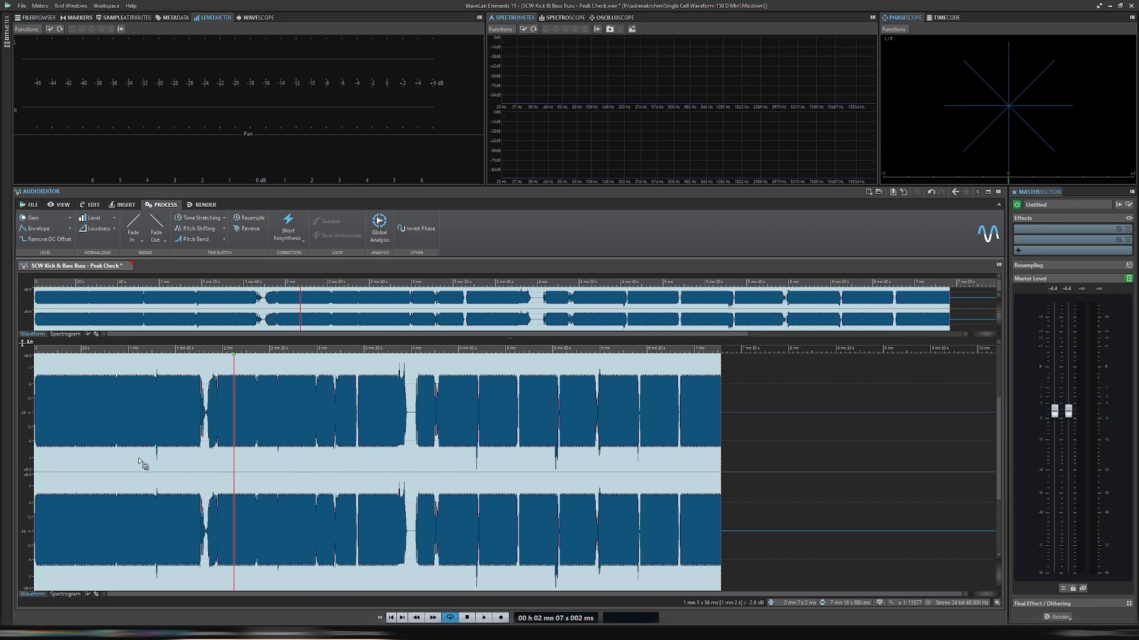
pyautogui.click(156, 457)
pyautogui.click(174, 480)
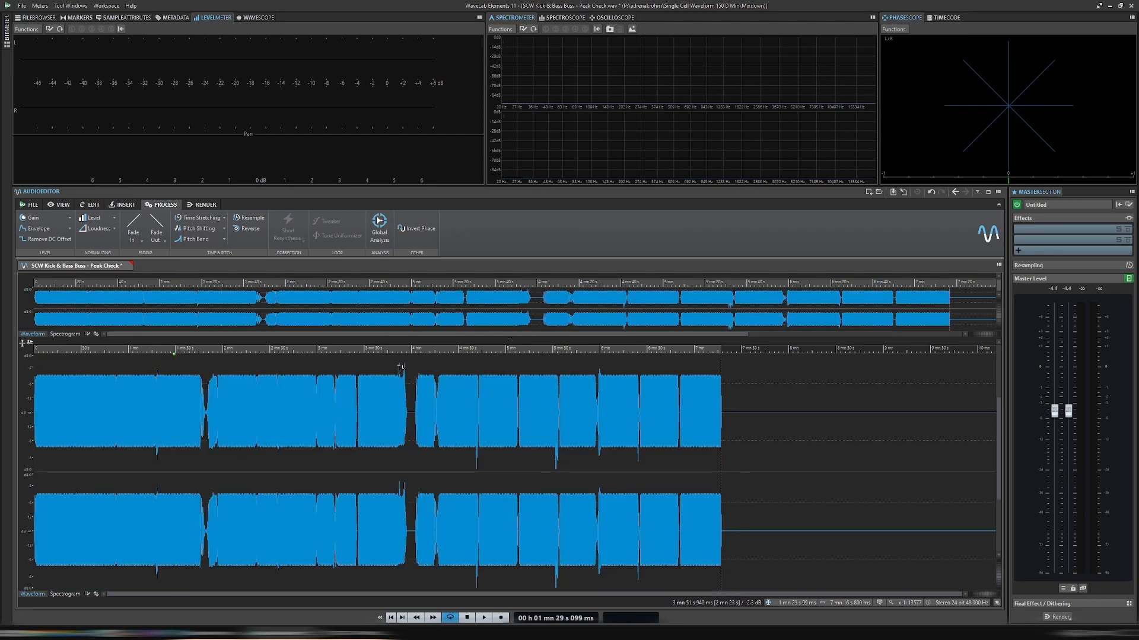
pyautogui.moveTo(399, 368); pyautogui.dragTo(407, 378)
pyautogui.click(479, 468)
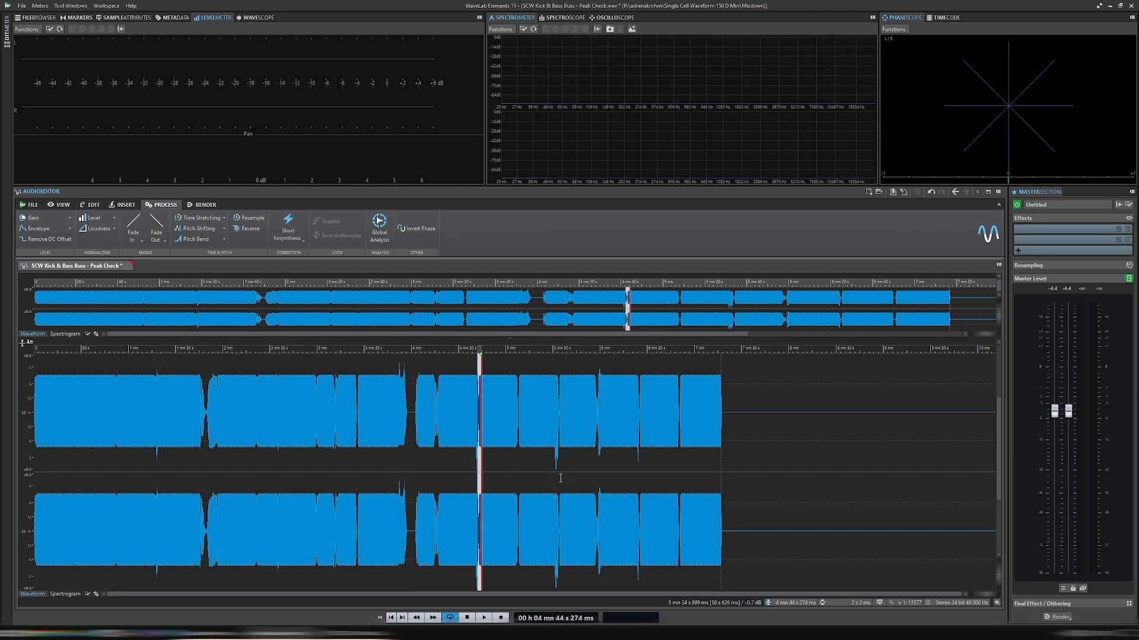
pyautogui.moveTo(562, 471); pyautogui.dragTo(599, 467)
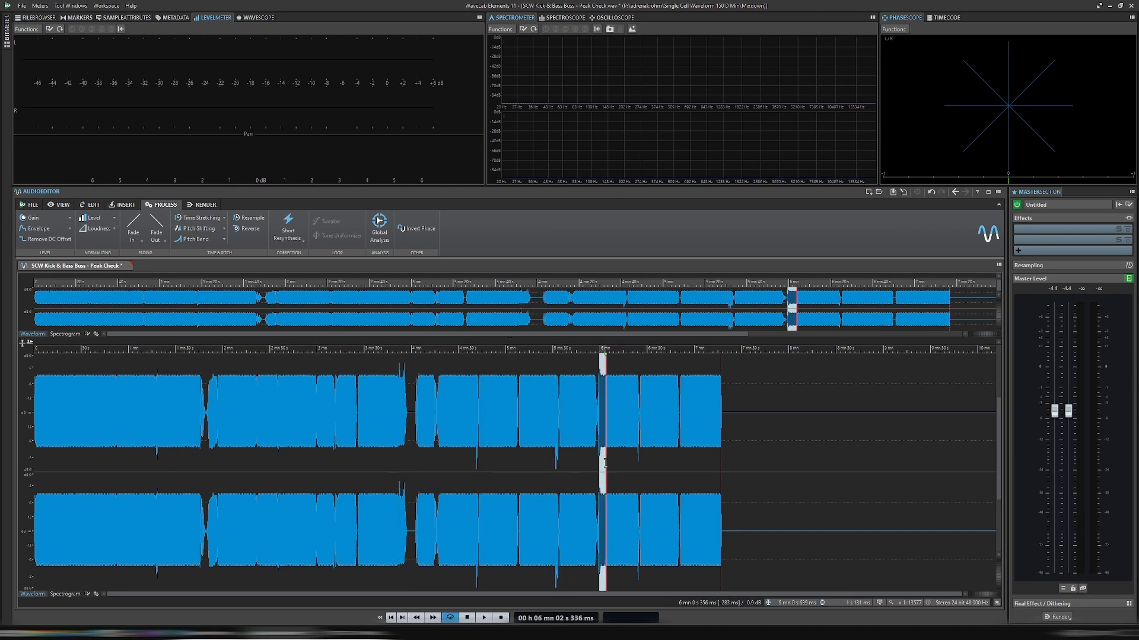
pyautogui.click(474, 467)
pyautogui.click(558, 467)
pyautogui.moveTo(558, 467); pyautogui.dragTo(560, 467)
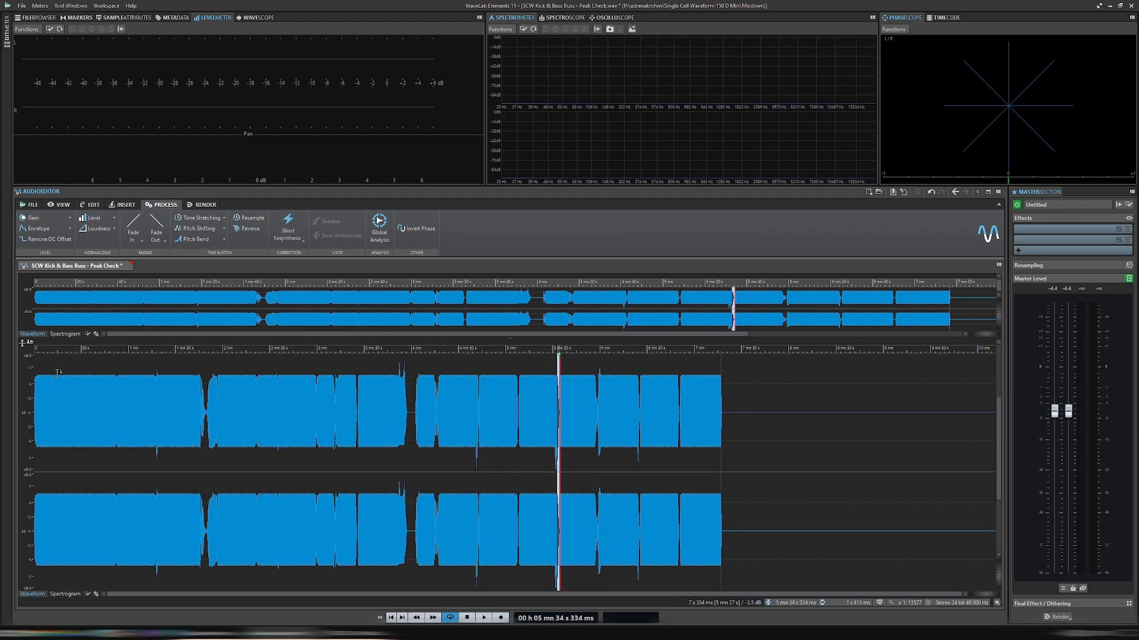
# Step: Compare the overall level of the full waveform with its highest peaks to judge the remaining headroom
pyautogui.click(125, 404)
pyautogui.hotkey('ctrl', 'a')
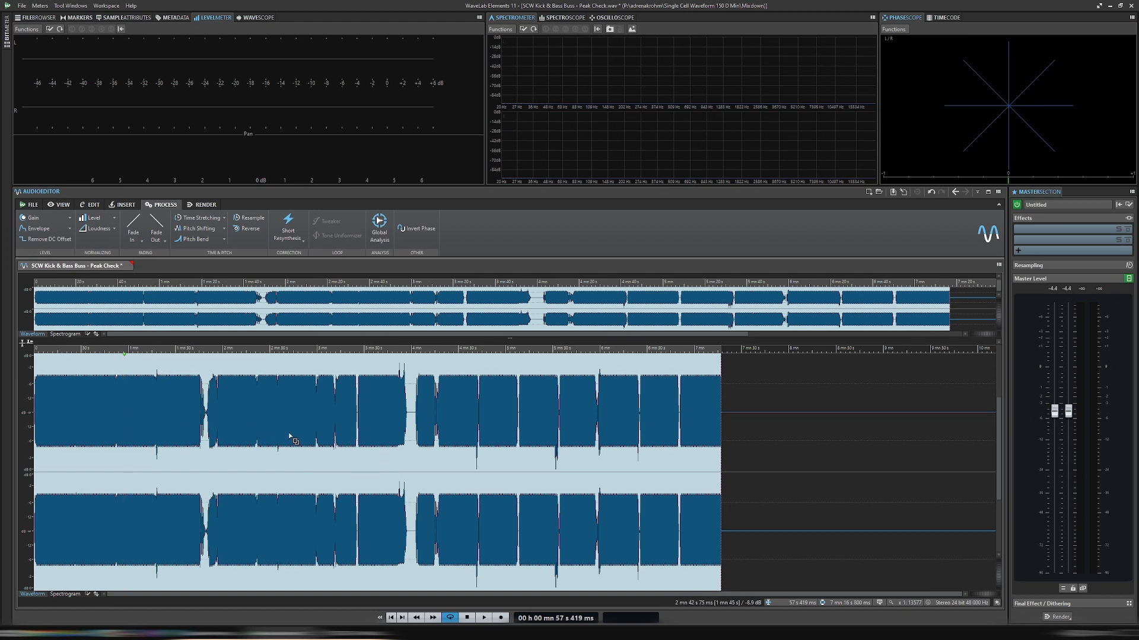
pyautogui.click(441, 467)
pyautogui.click(260, 469)
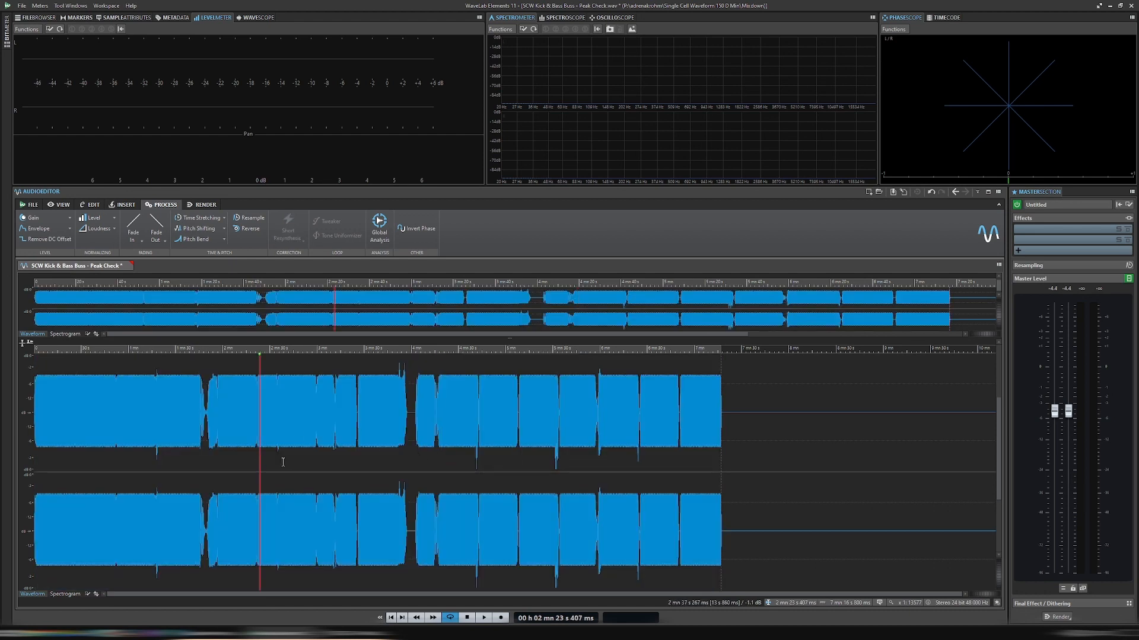
pyautogui.hotkey('ctrl', 'a')
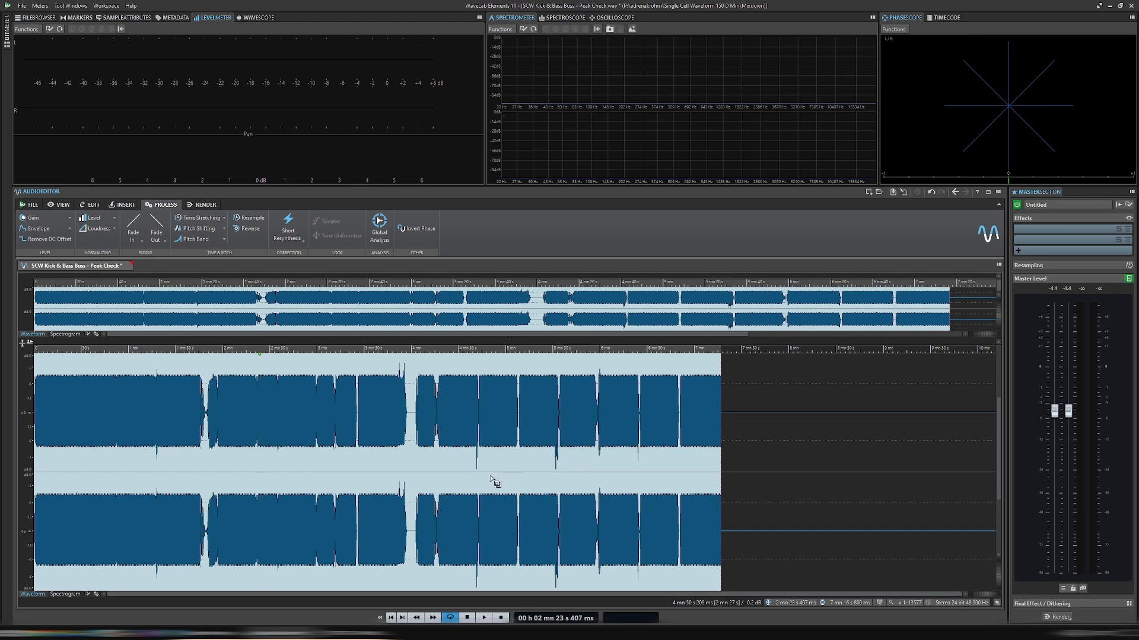
pyautogui.click(237, 477)
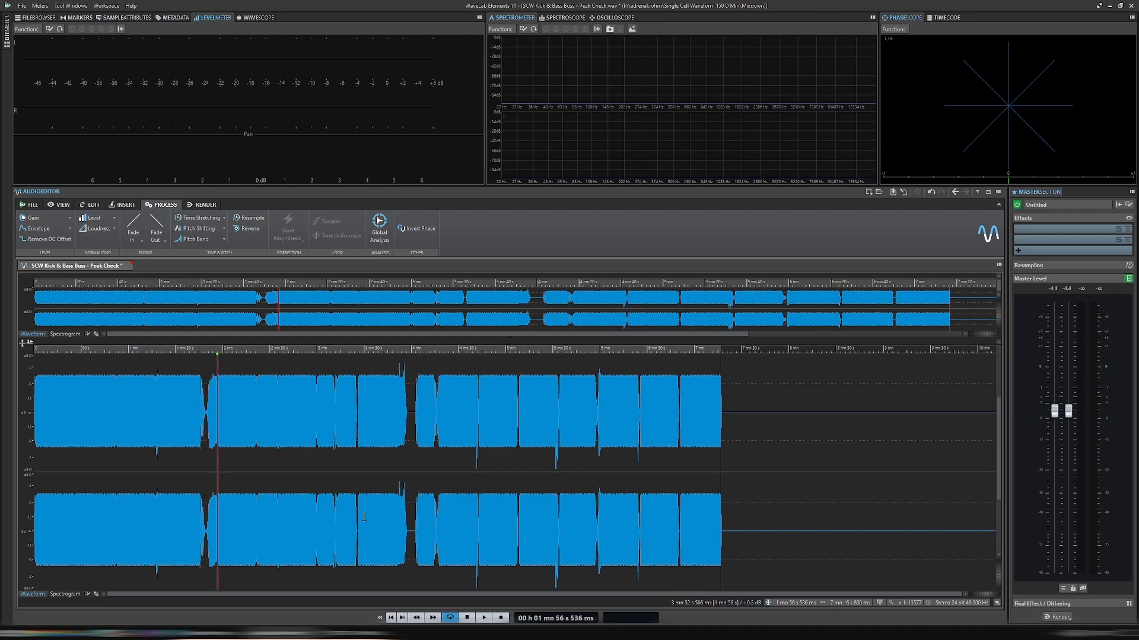
# Step: Switch back to Cubase and inspect the first Kick (Roll) clip at bar 16 alongside the Kick (Roll) and Kick (Main) tracks
pyautogui.click(208, 633)
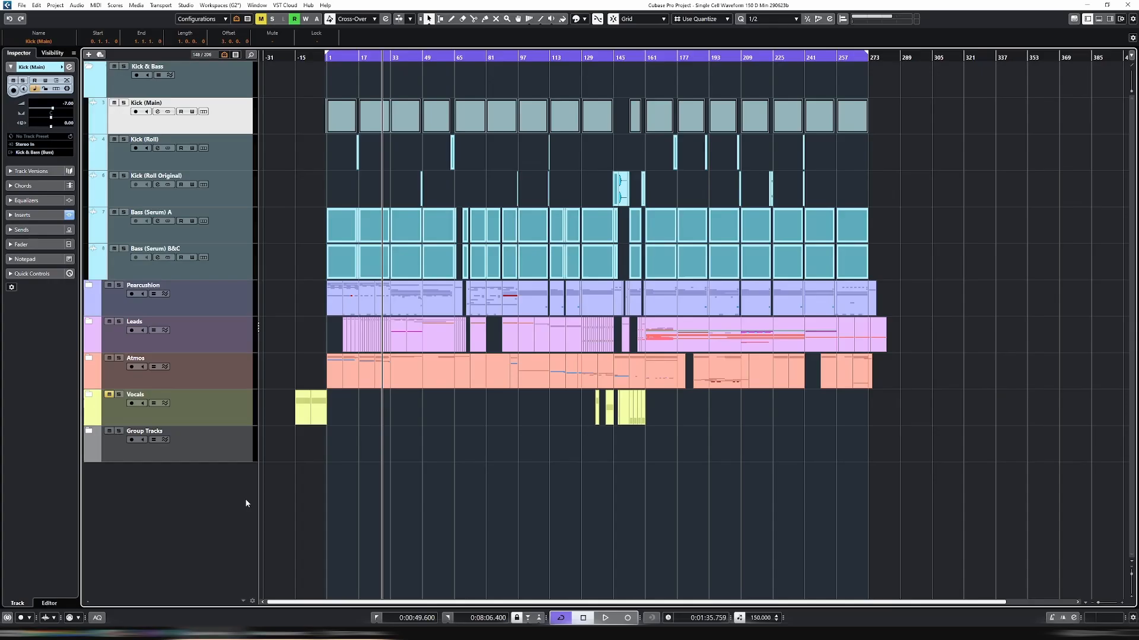
pyautogui.click(357, 155)
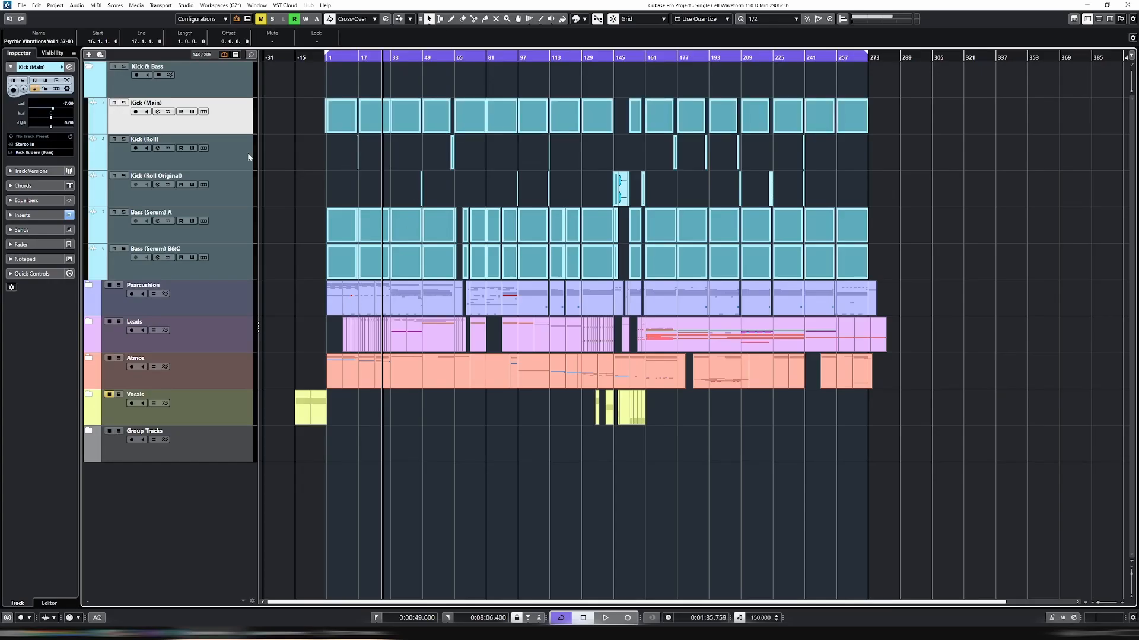
pyautogui.click(233, 158)
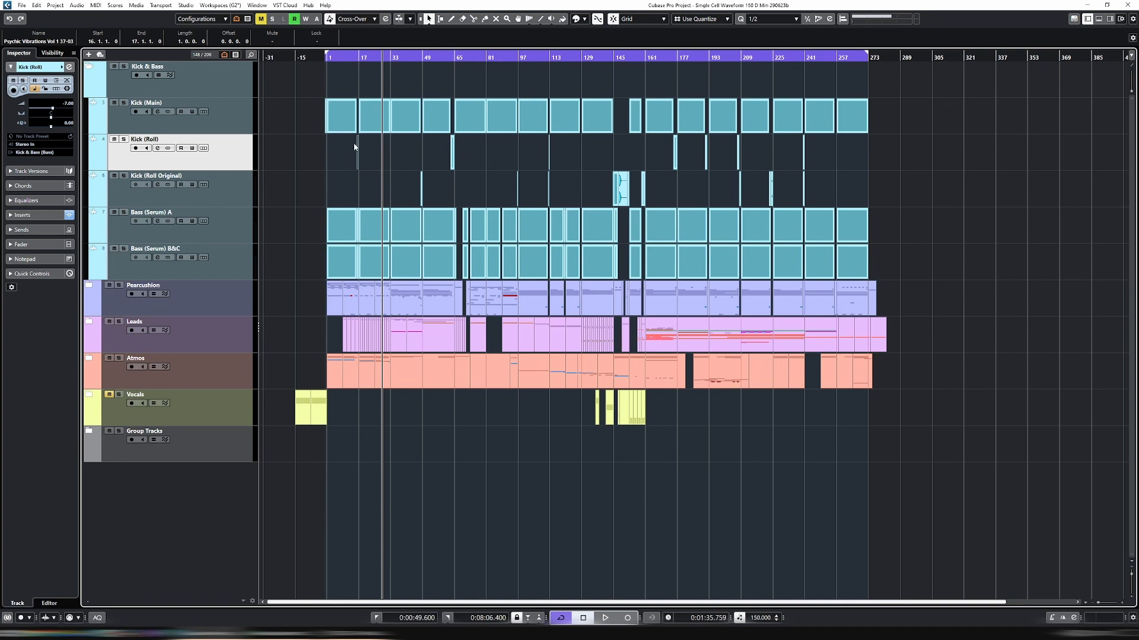
pyautogui.click(241, 121)
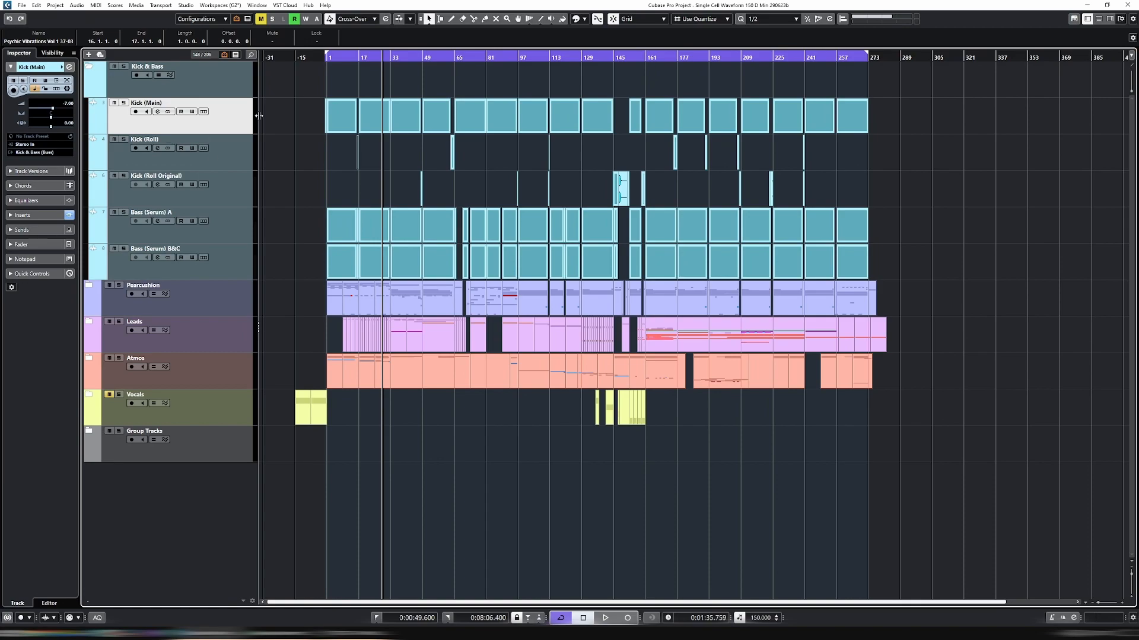
# Step: Activate and open the Pro-L 2 limiter on the Kick & Bass (Buss) channel, then close the mixer
pyautogui.press('F3')
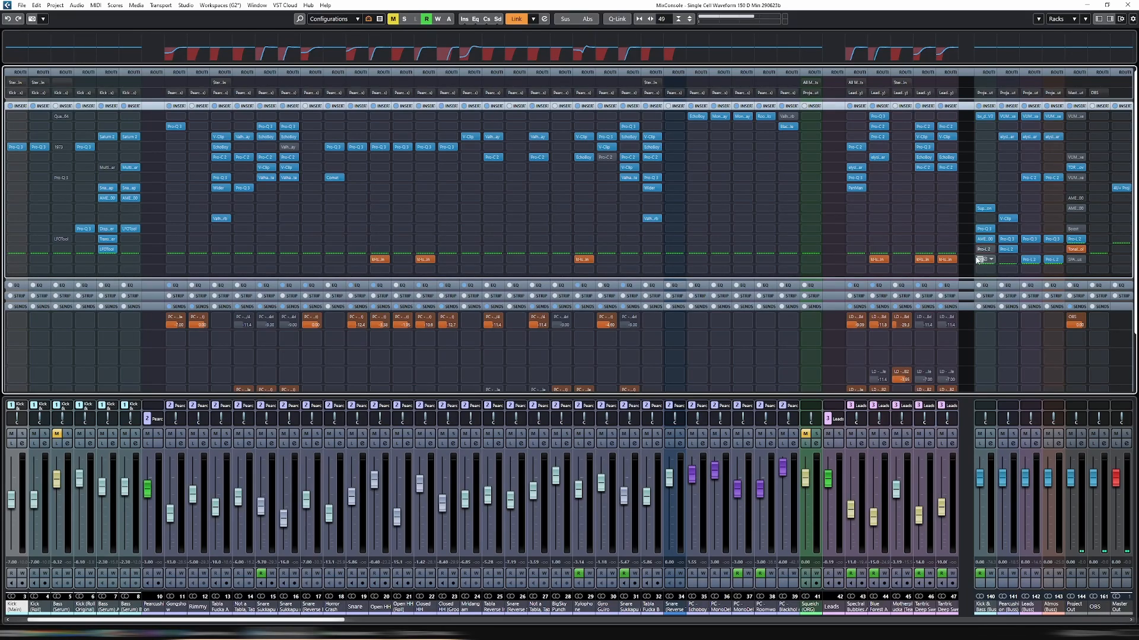
pyautogui.click(985, 250)
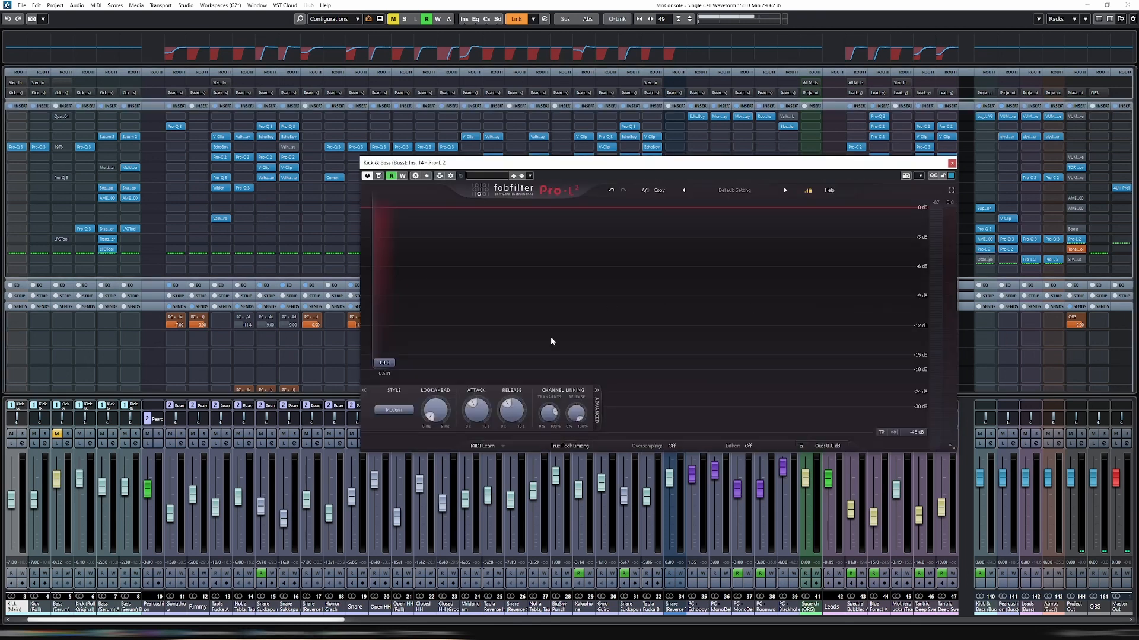
pyautogui.moveTo(830, 443)
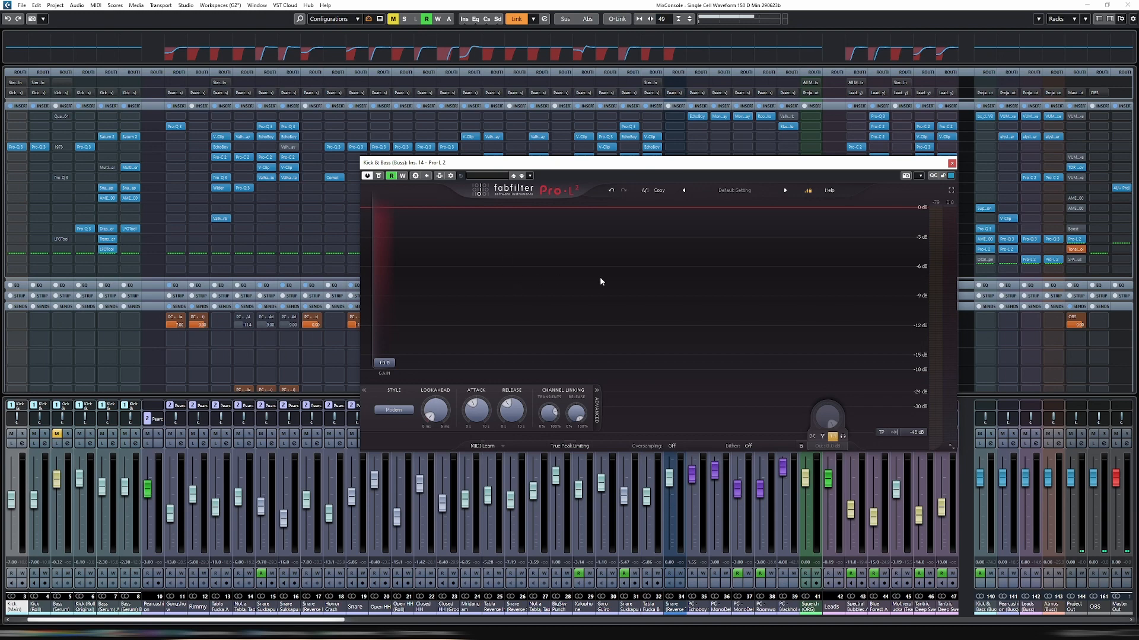
pyautogui.click(1127, 5)
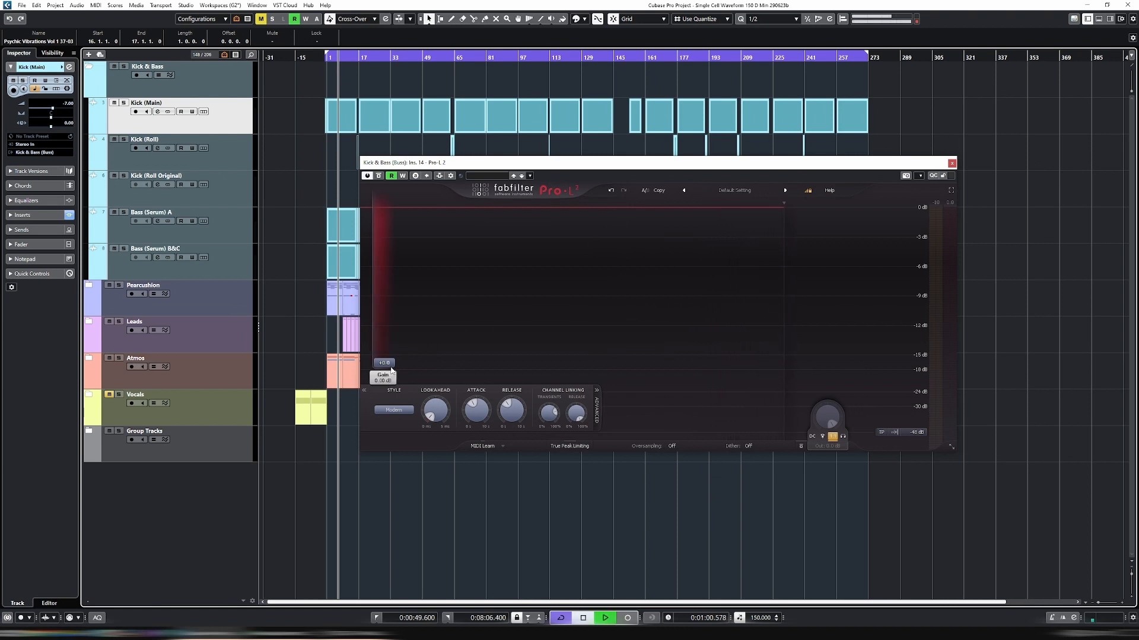
# Step: Raise the gain of the Pro-L 2 limiter to 10 dB while the kick and bass play
pyautogui.moveTo(392, 371); pyautogui.dragTo(393, 313)
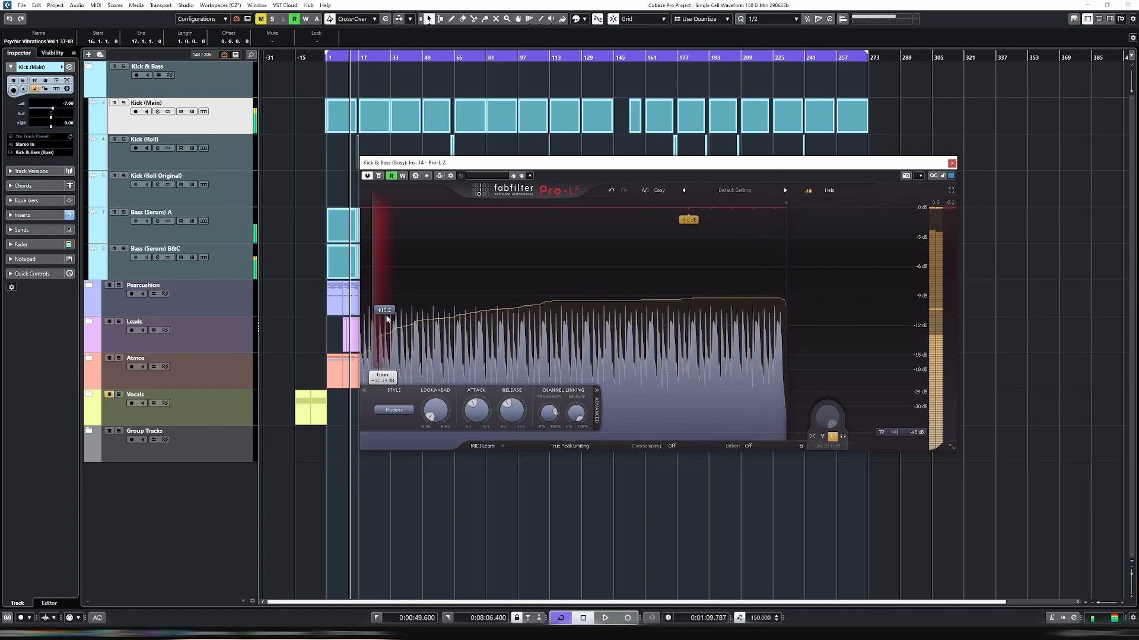
pyautogui.doubleClick(386, 313)
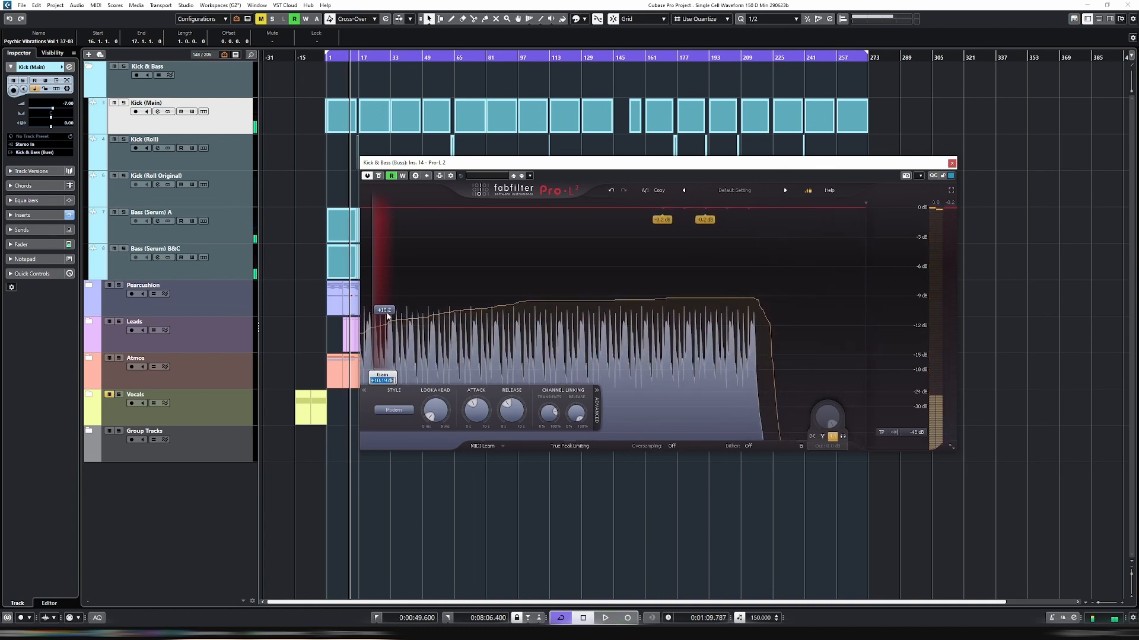
pyautogui.write('10')
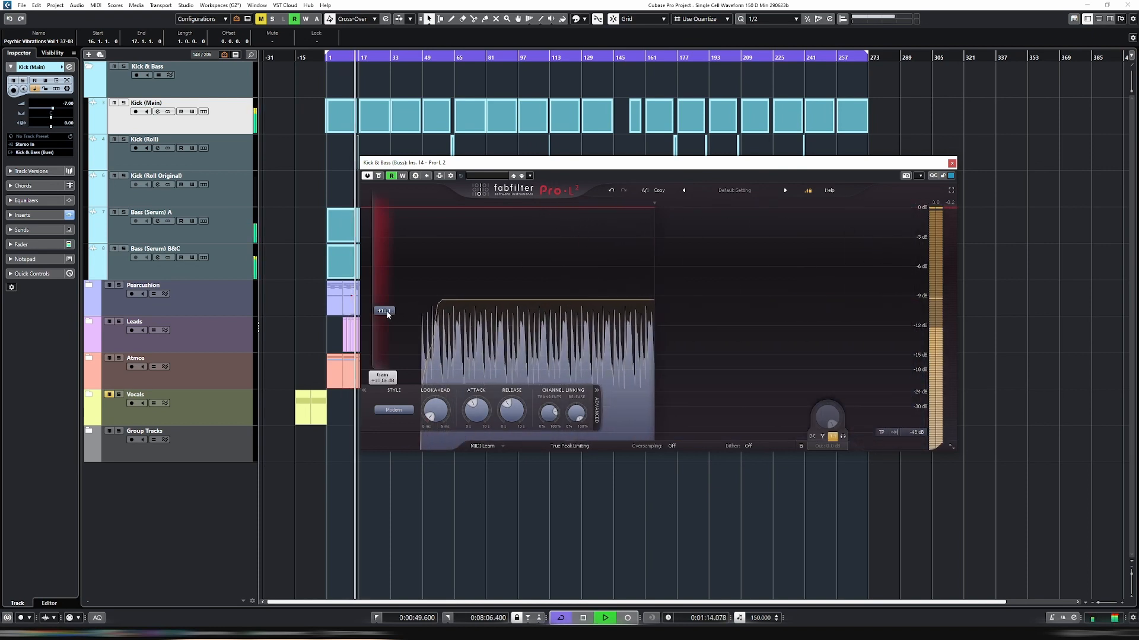
pyautogui.moveTo(387, 315)
pyautogui.write('10')
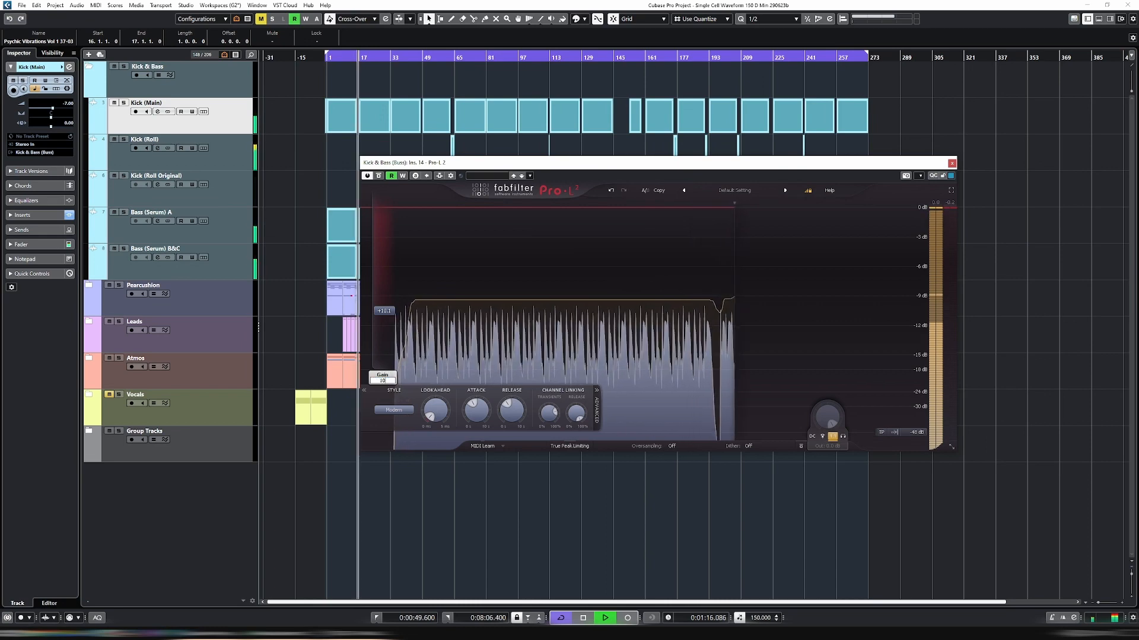
pyautogui.press('Return')
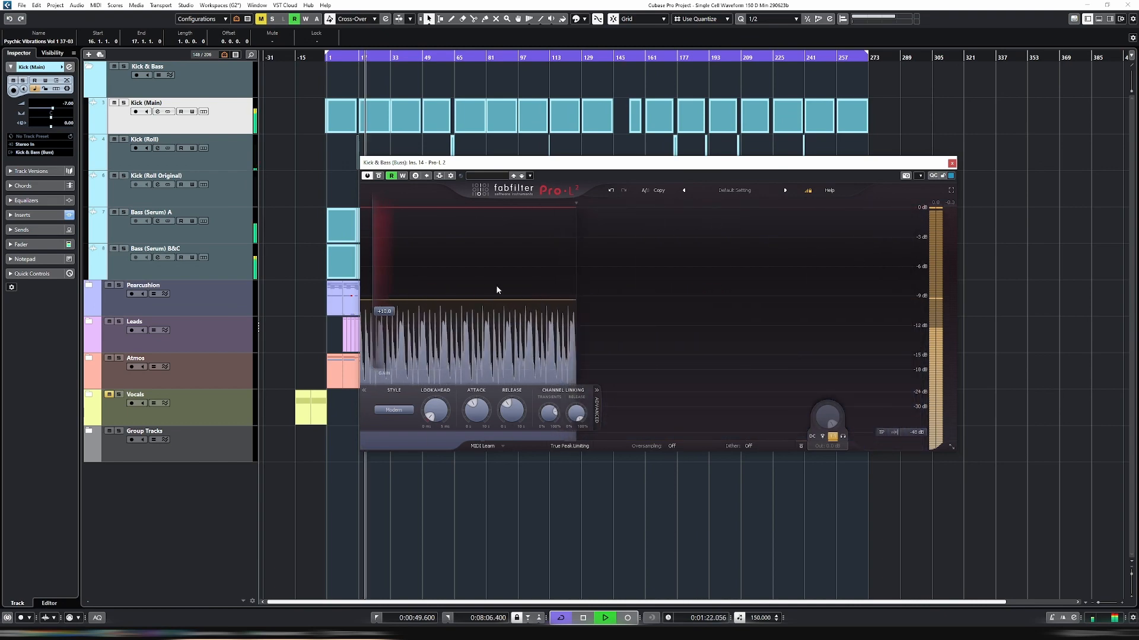
# Step: Try a limiter gain of 10.10 dB during playback and return it to 10 dB
pyautogui.doubleClick(379, 312)
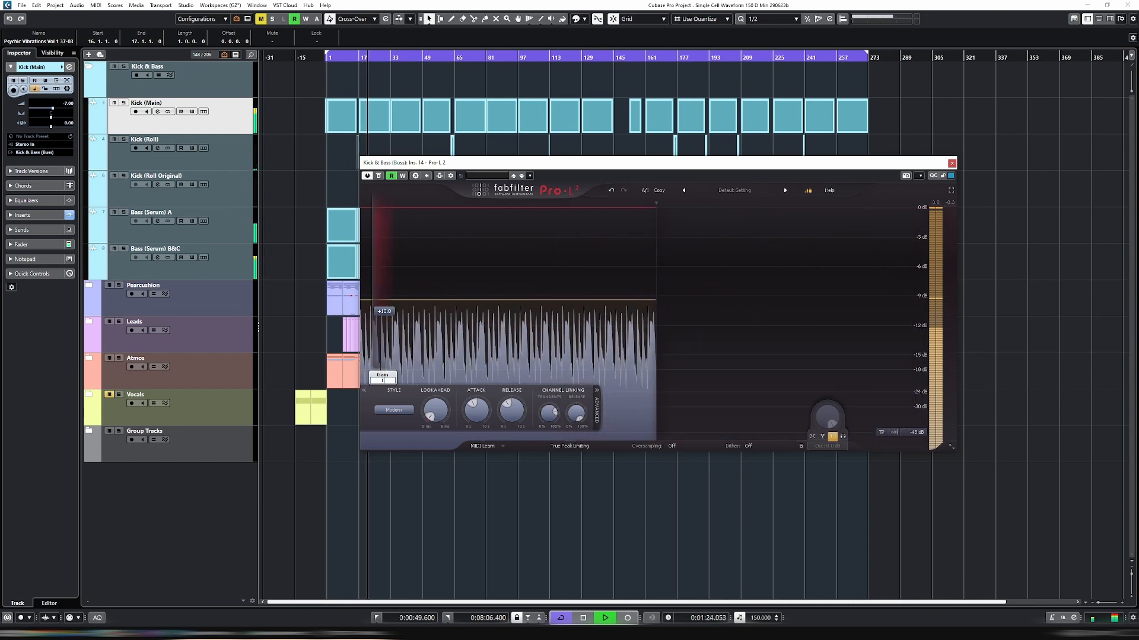
pyautogui.write('10.10 dB')
pyautogui.press('Return')
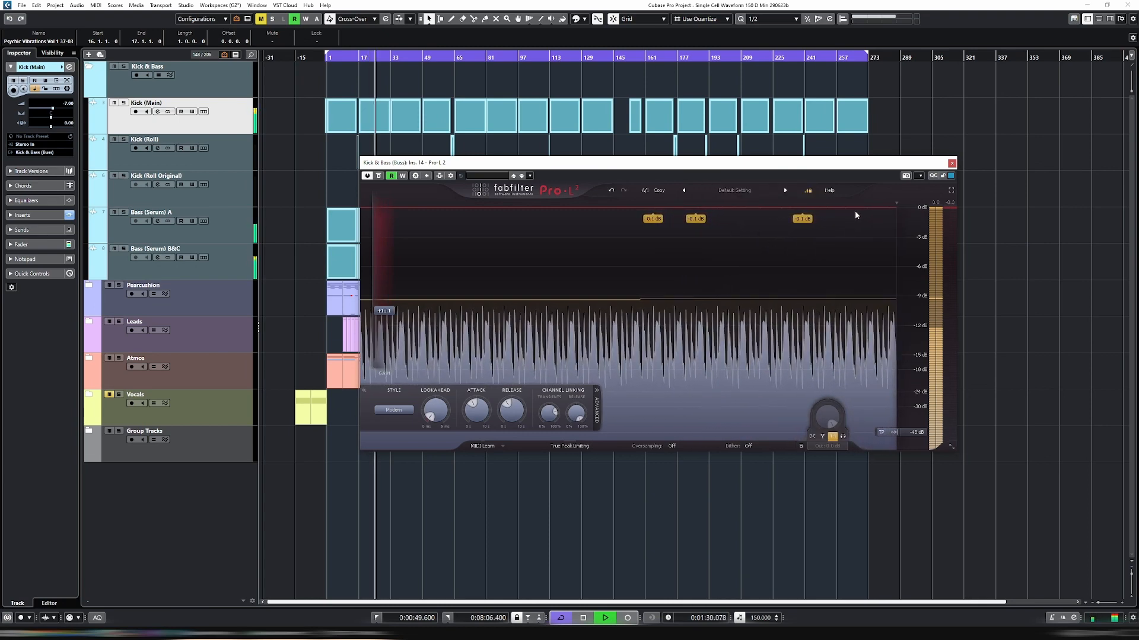
pyautogui.doubleClick(386, 314)
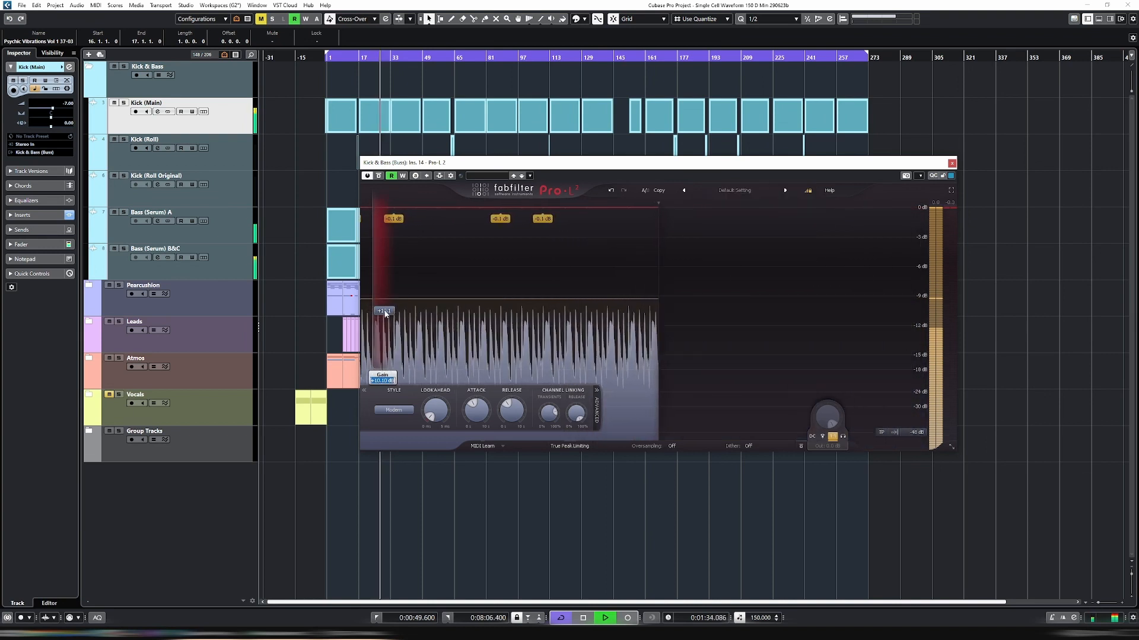
pyautogui.write('10')
pyautogui.press('Return')
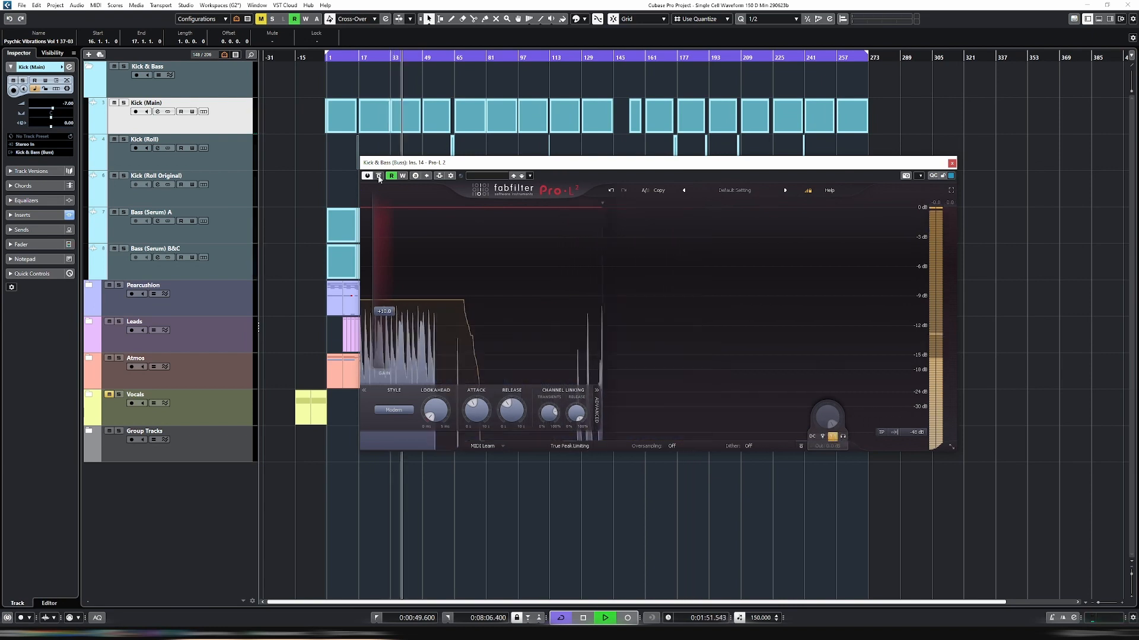
# Step: Place the stopped playback cursor at the first Kick (Roll) clip in bar 16 and move the Pro-L 2 window below the kick and bass tracks
pyautogui.click(379, 176)
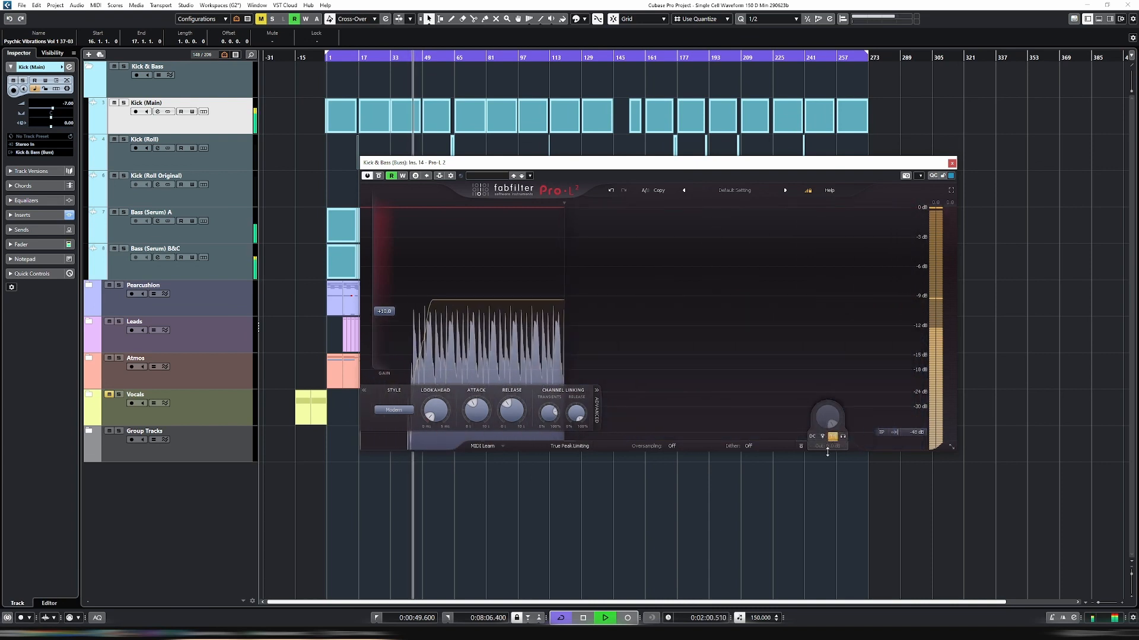
pyautogui.press('space')
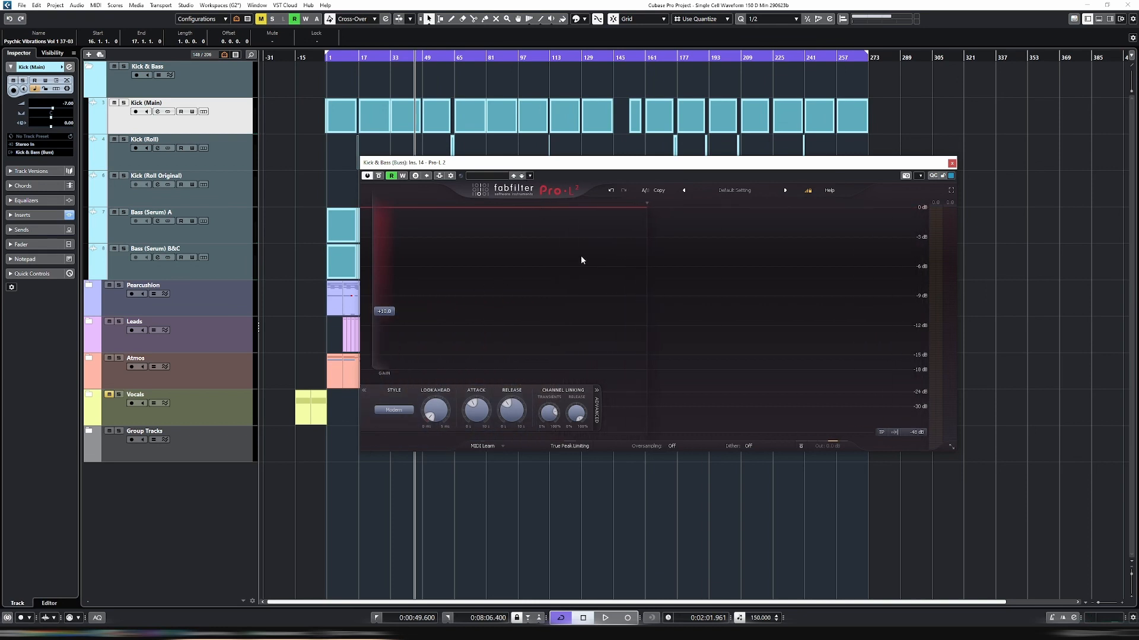
pyautogui.click(357, 58)
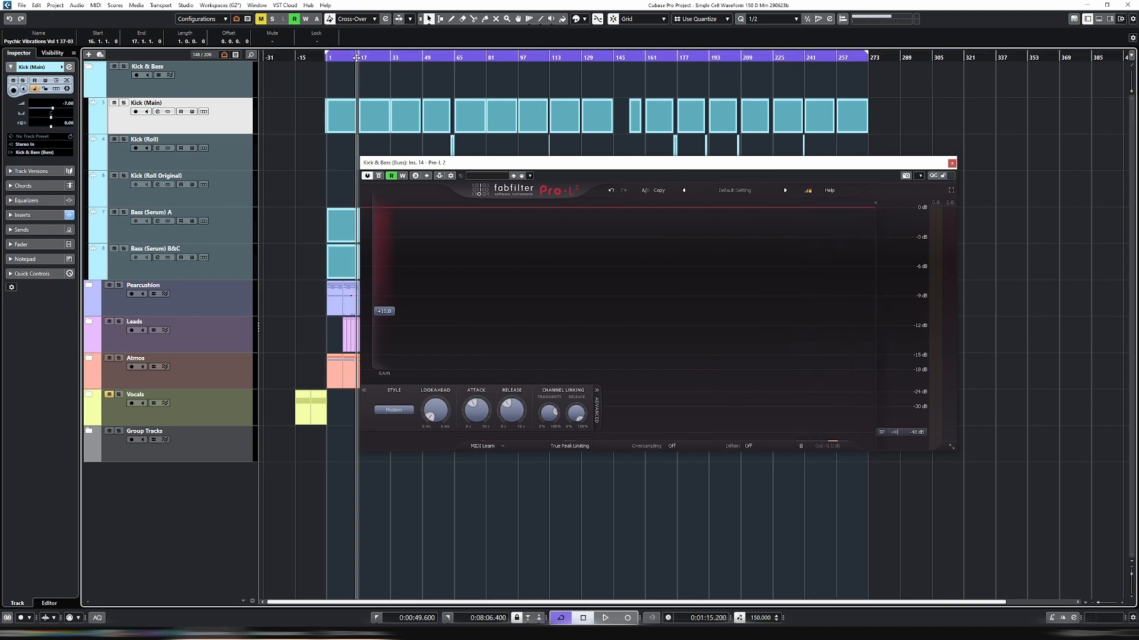
pyautogui.press('h')
pyautogui.press('h')
pyautogui.press('h')
pyautogui.press('h')
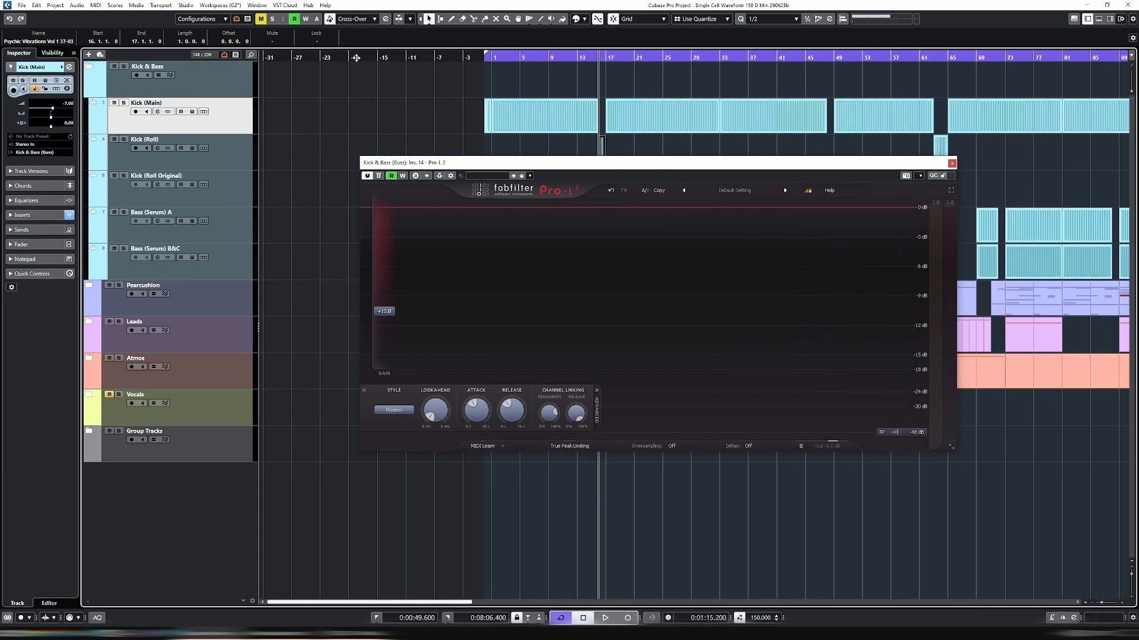
pyautogui.moveTo(594, 168); pyautogui.dragTo(466, 291)
pyautogui.press('h')
pyautogui.press('h')
pyautogui.press('h')
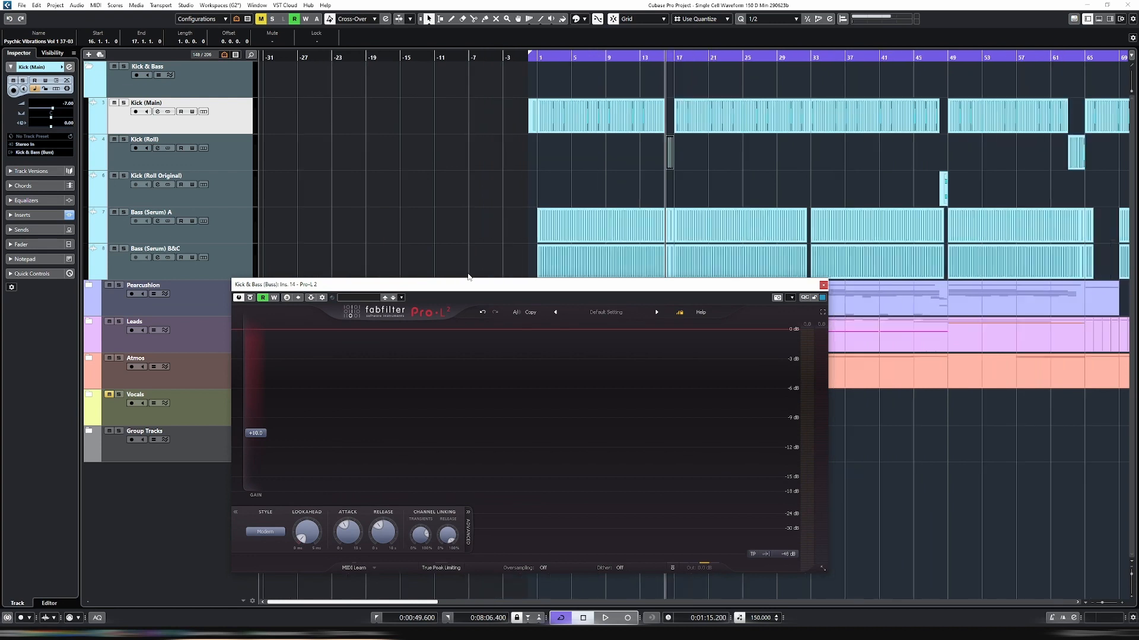
pyautogui.press('h')
pyautogui.press('h')
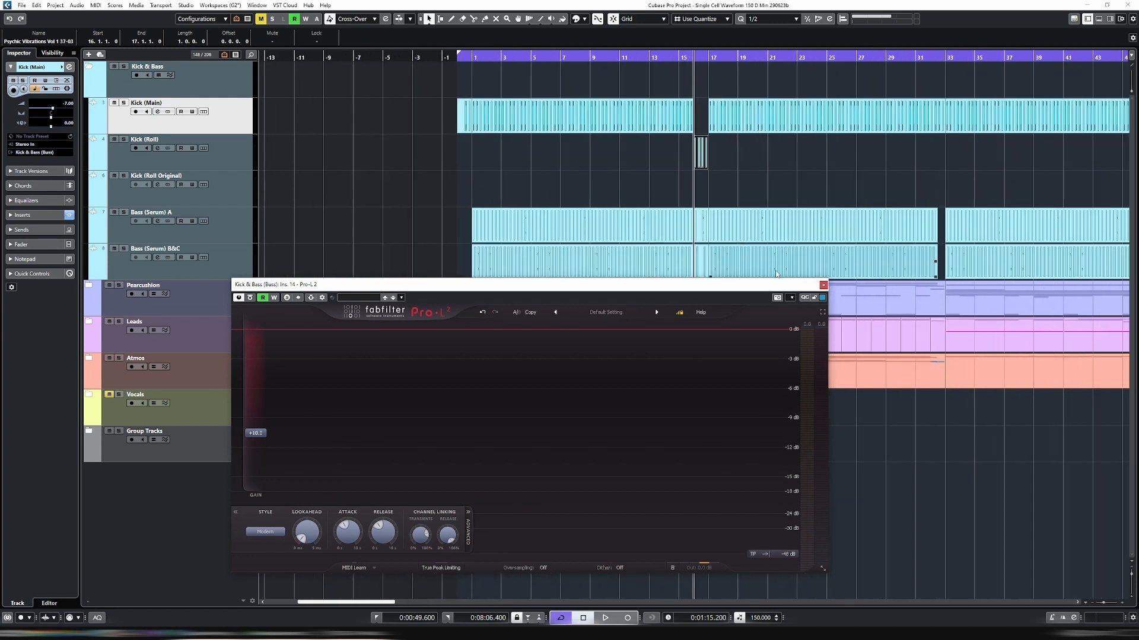
# Step: Play the section around the first Kick (Roll) clip and set the loop range from bar 15 to bar 17
pyautogui.click(680, 59)
pyautogui.press('space')
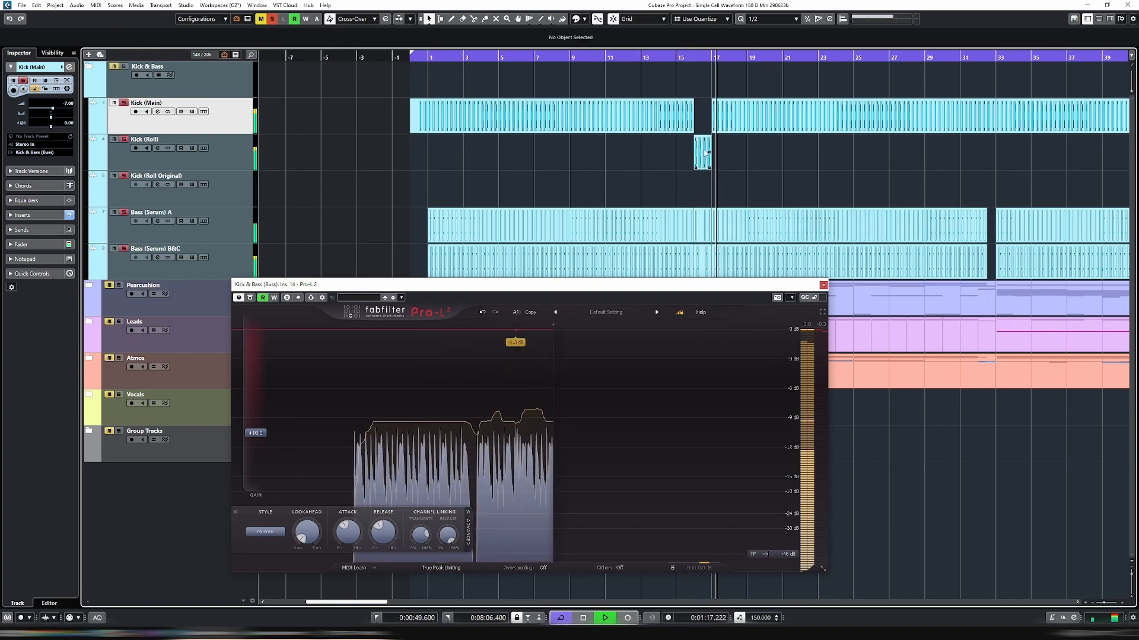
pyautogui.click(703, 153)
pyautogui.press('p')
pyautogui.click(694, 55)
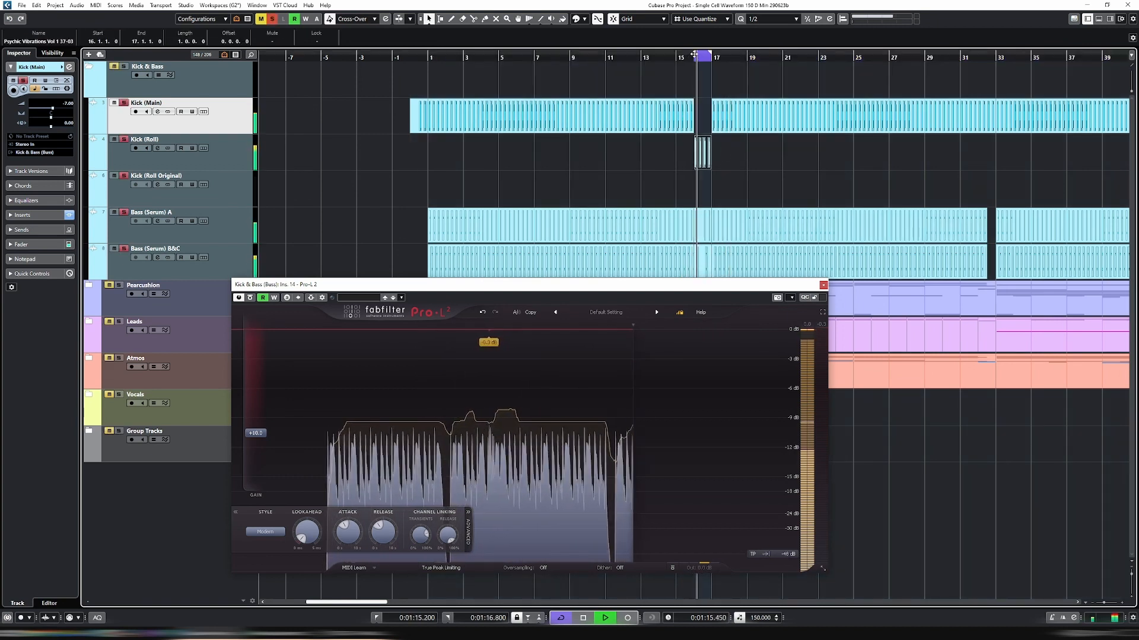
pyautogui.moveTo(694, 54); pyautogui.dragTo(680, 54)
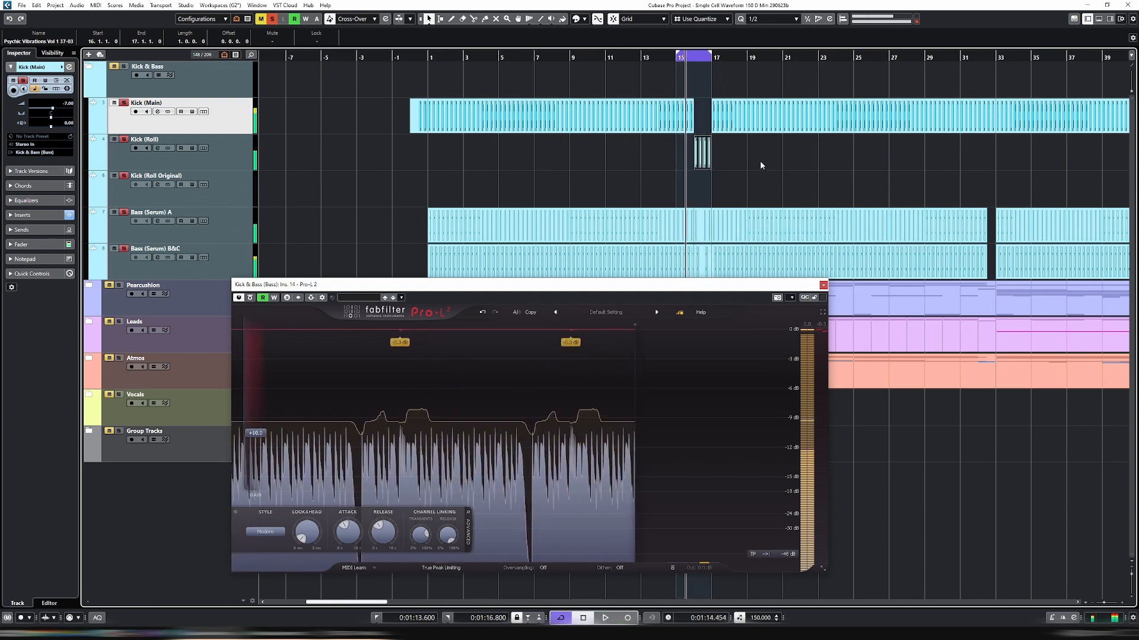
# Step: Narrow the loop to the Kick (Roll) clip from bar 16 to 17 and play it while watching the limiter
pyautogui.press('h')
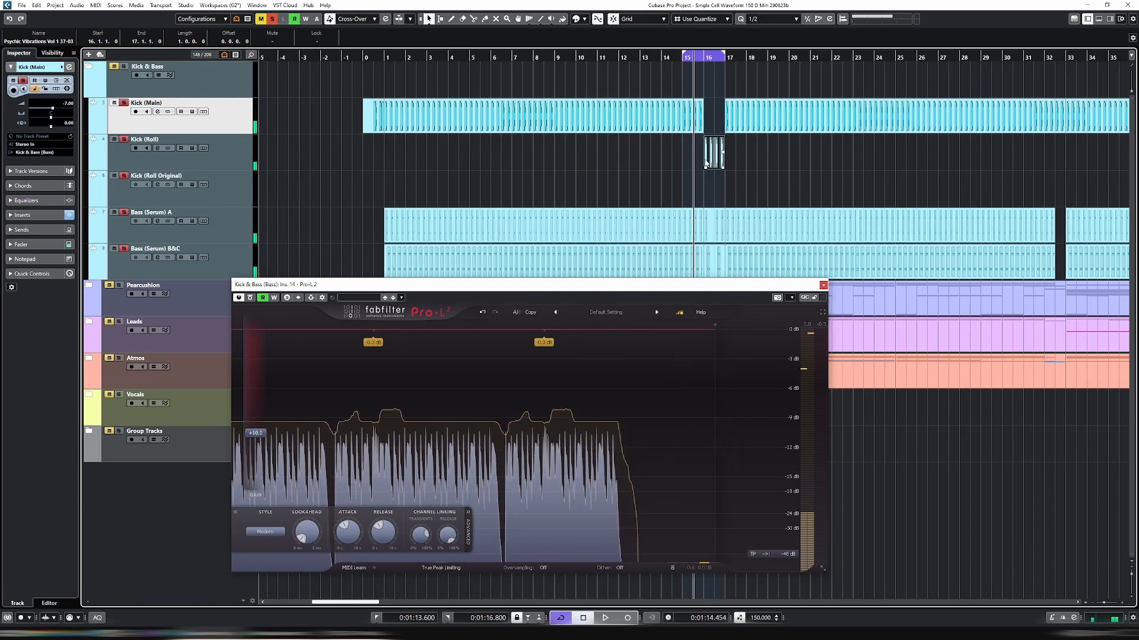
pyautogui.press('h')
pyautogui.press('h')
pyautogui.press('h')
pyautogui.press('h')
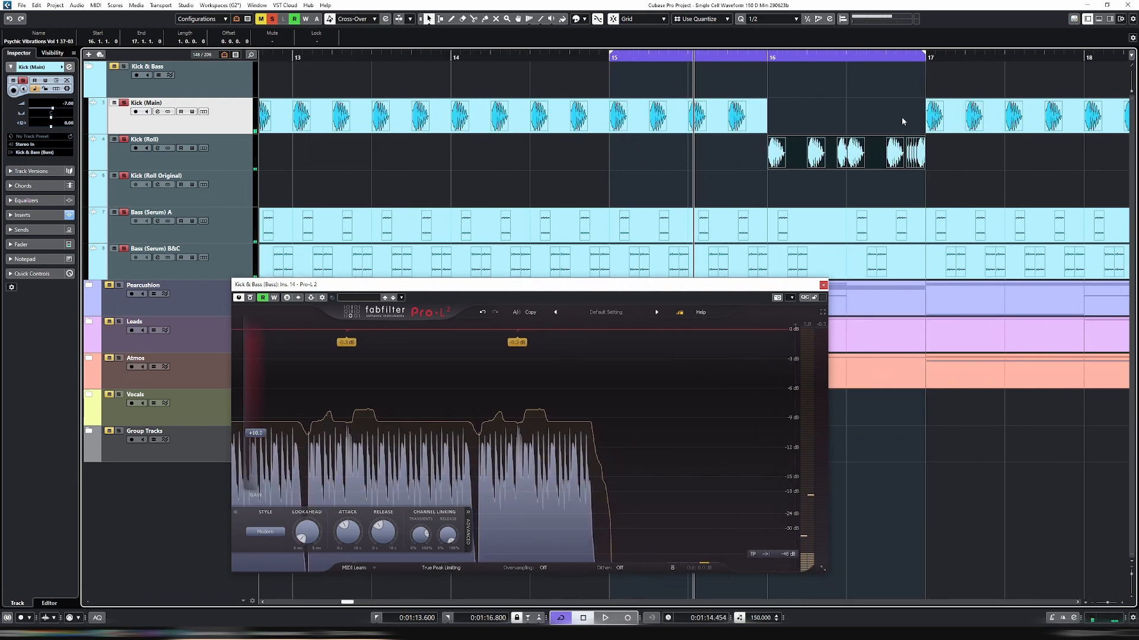
pyautogui.hotkey('alt', 'p')
pyautogui.press('h')
pyautogui.press('h')
pyautogui.press('h')
pyautogui.press('h')
pyautogui.press('h')
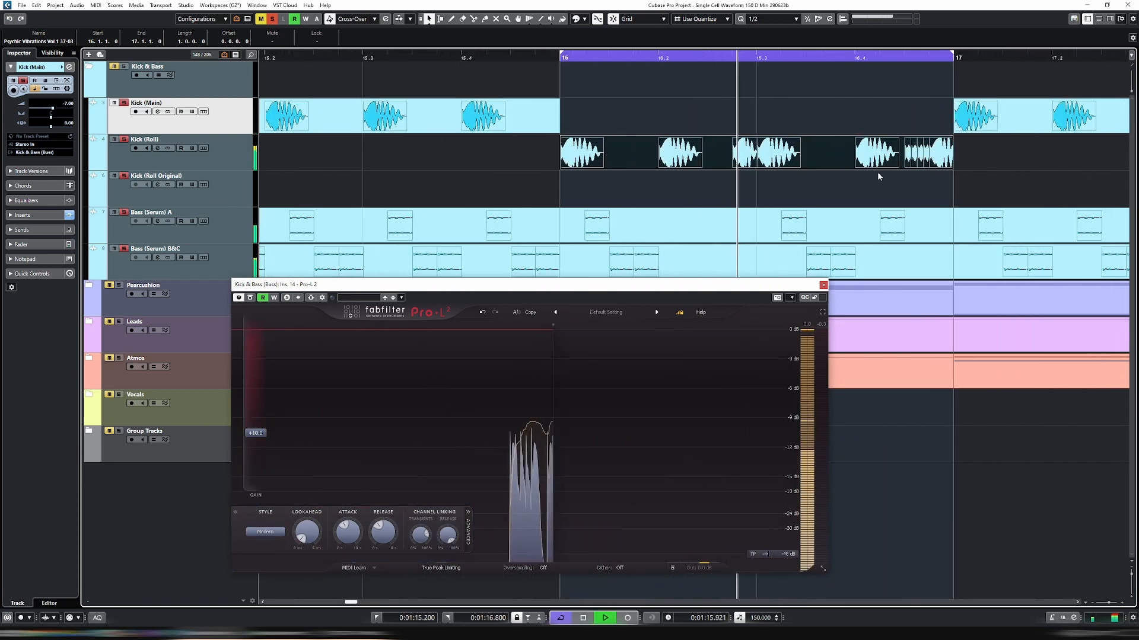
pyautogui.moveTo(693, 289); pyautogui.dragTo(875, 323)
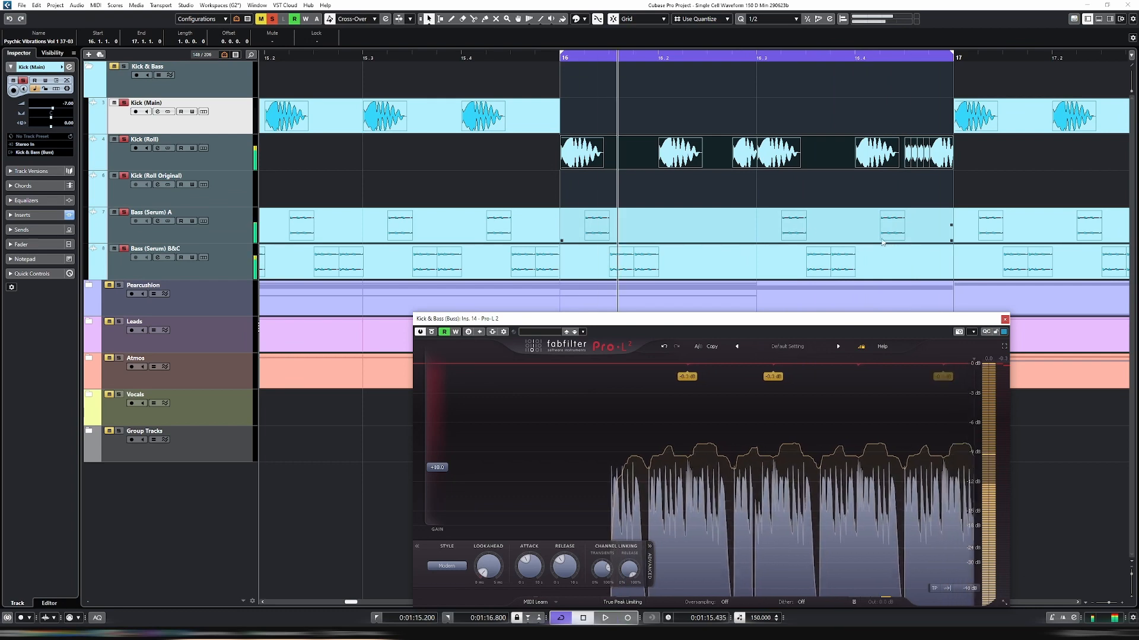
pyautogui.press('space')
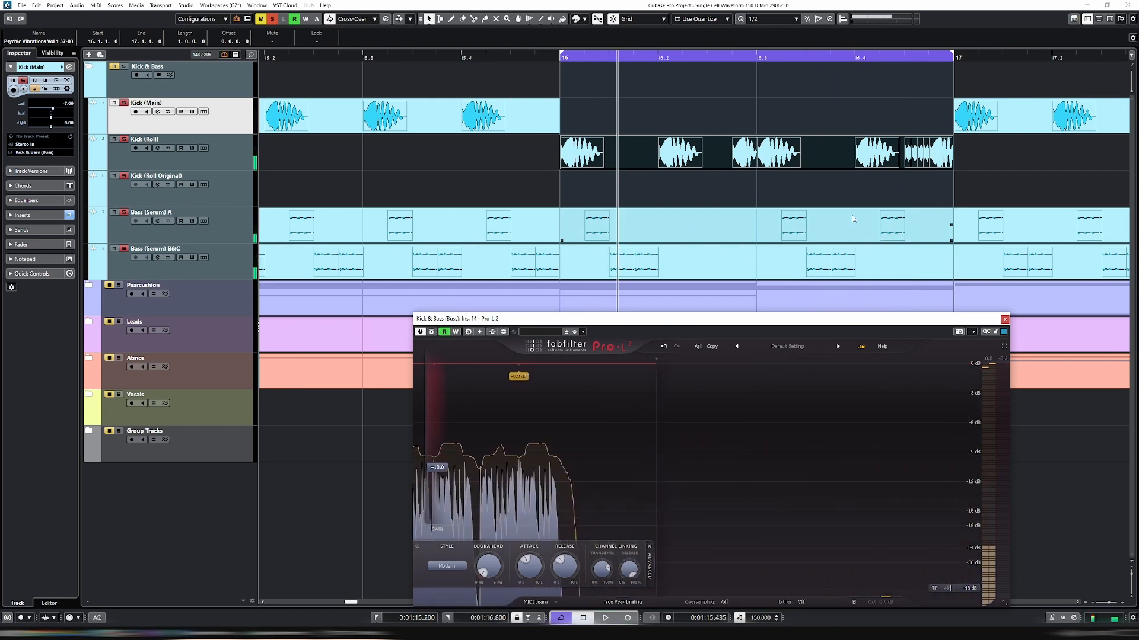
# Step: Open the Kick (Roll) clip at bar 16 in the editor and inspect the short roll slices near its end
pyautogui.click(848, 163)
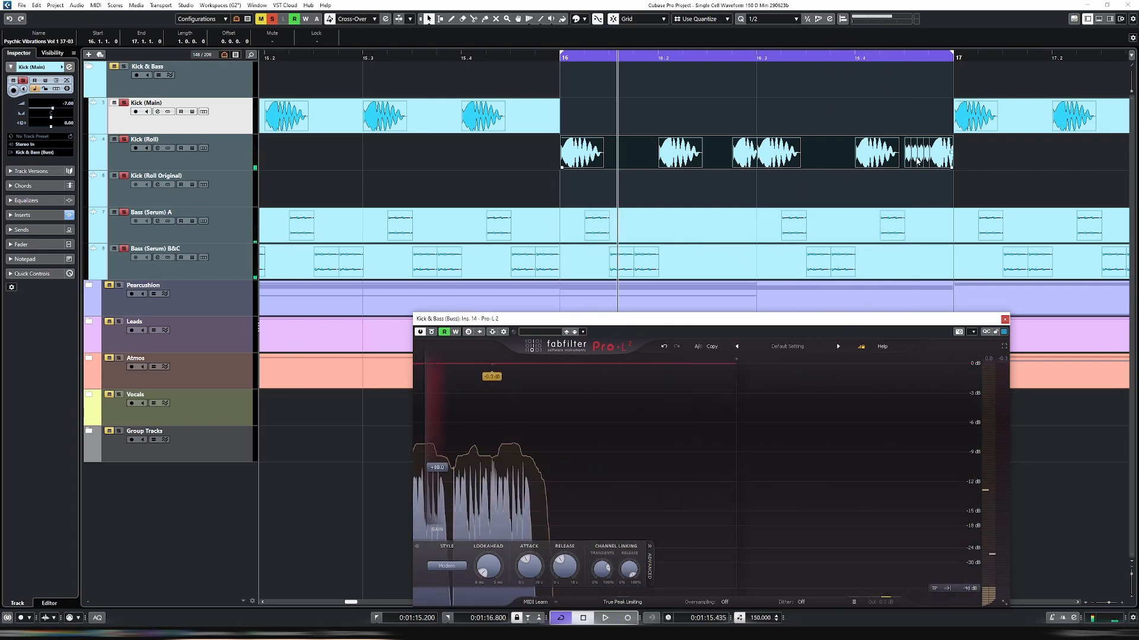
pyautogui.doubleClick(941, 158)
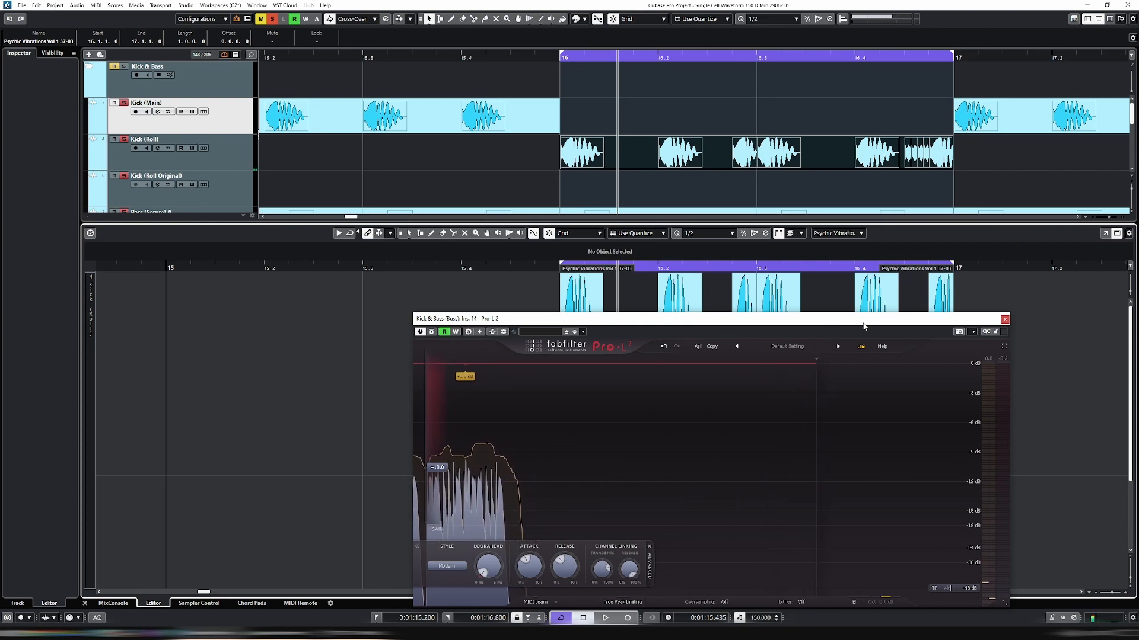
pyautogui.moveTo(867, 319); pyautogui.dragTo(736, 472)
pyautogui.scroll(-3, 879, 365)
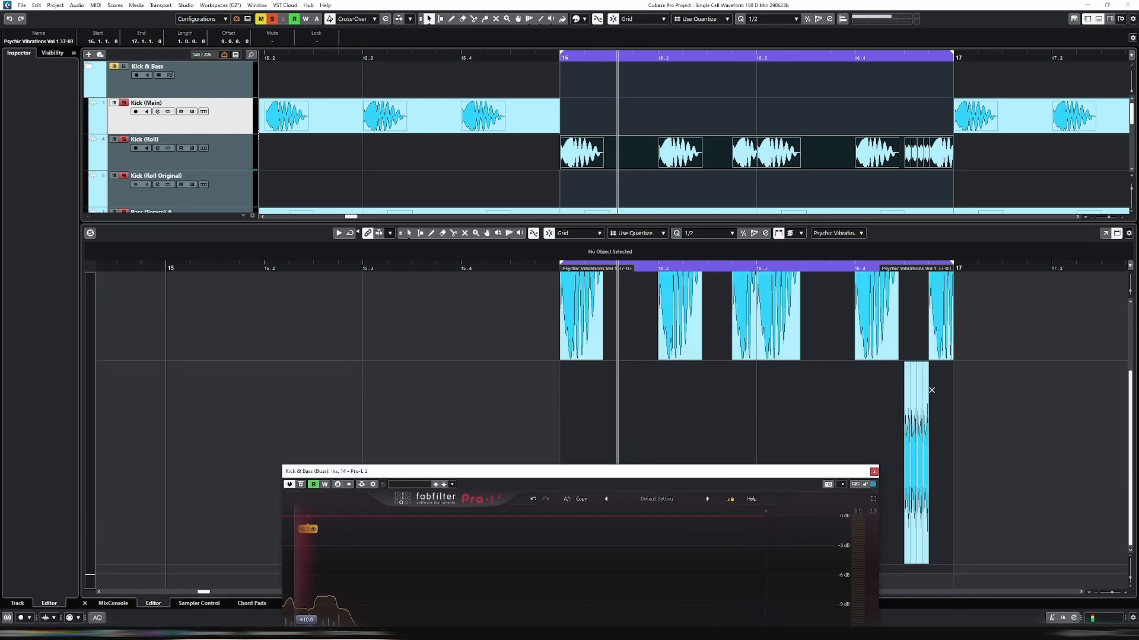
pyautogui.moveTo(867, 411); pyautogui.dragTo(982, 422)
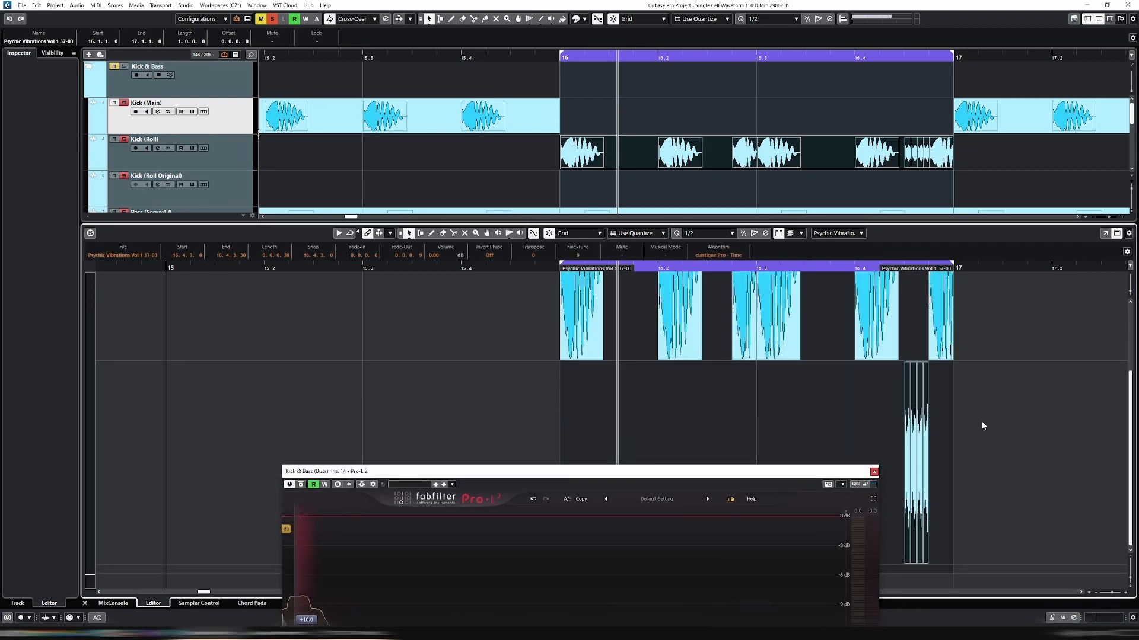
pyautogui.press('Return')
# Step: Mute the Bass (Serum) A clip at bar 16 and play the loop with the limiter display in view
pyautogui.click(891, 233)
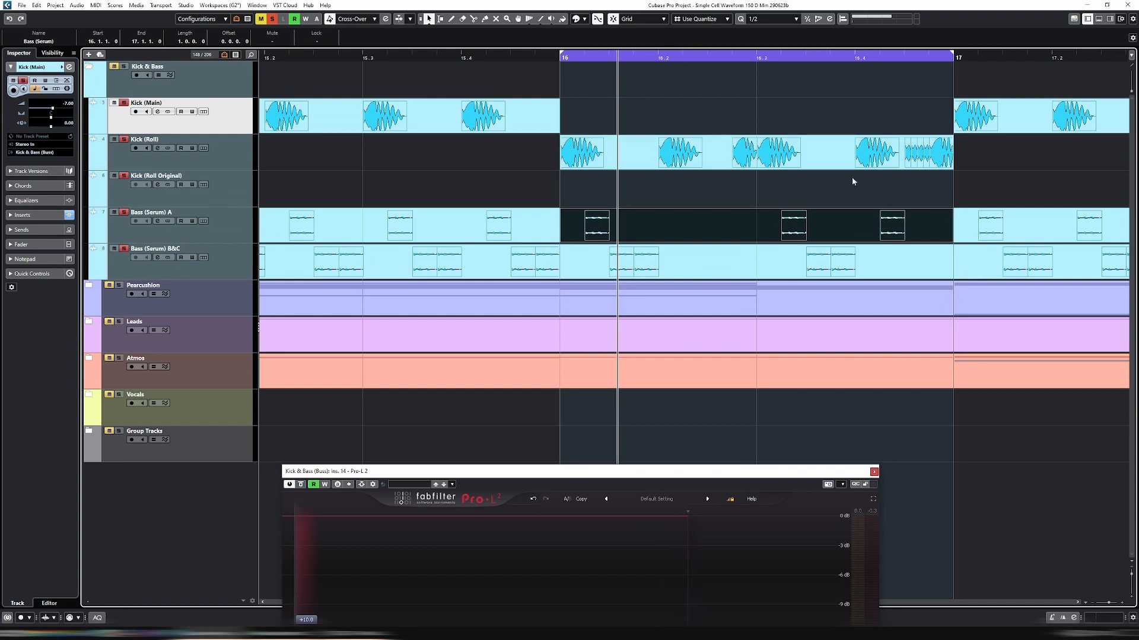
pyautogui.press('7')
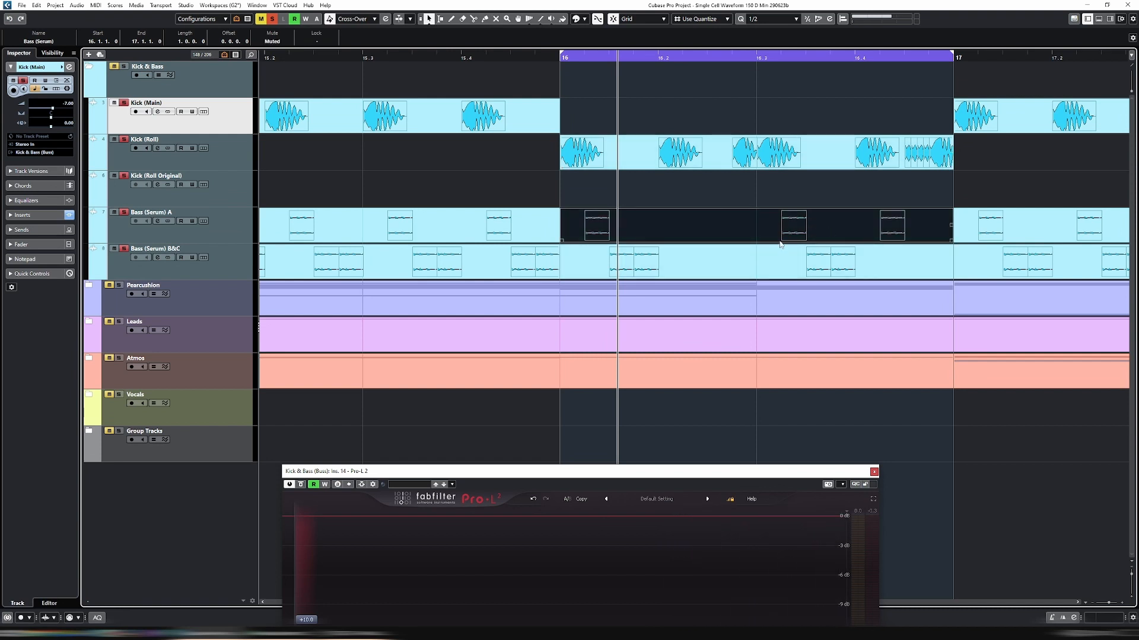
pyautogui.click(752, 292)
pyautogui.click(781, 338)
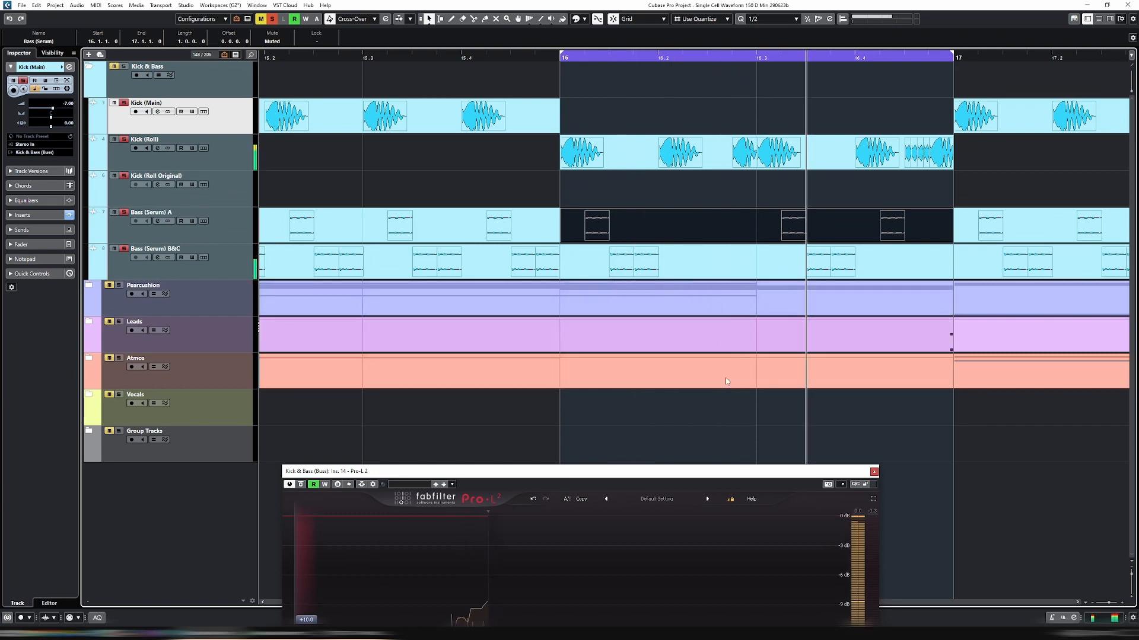
pyautogui.moveTo(625, 477); pyautogui.dragTo(645, 357)
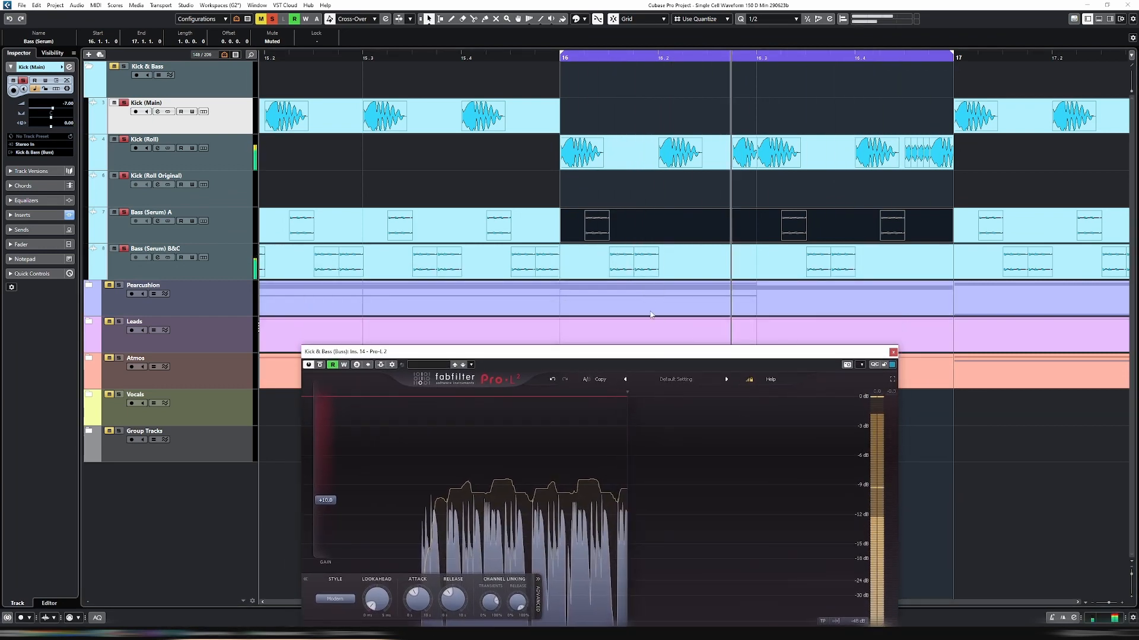
# Step: Mute only the last bass note, after 16.4, inside the Bass (Serum) A clip at bar 16 and play the loop
pyautogui.doubleClick(663, 224)
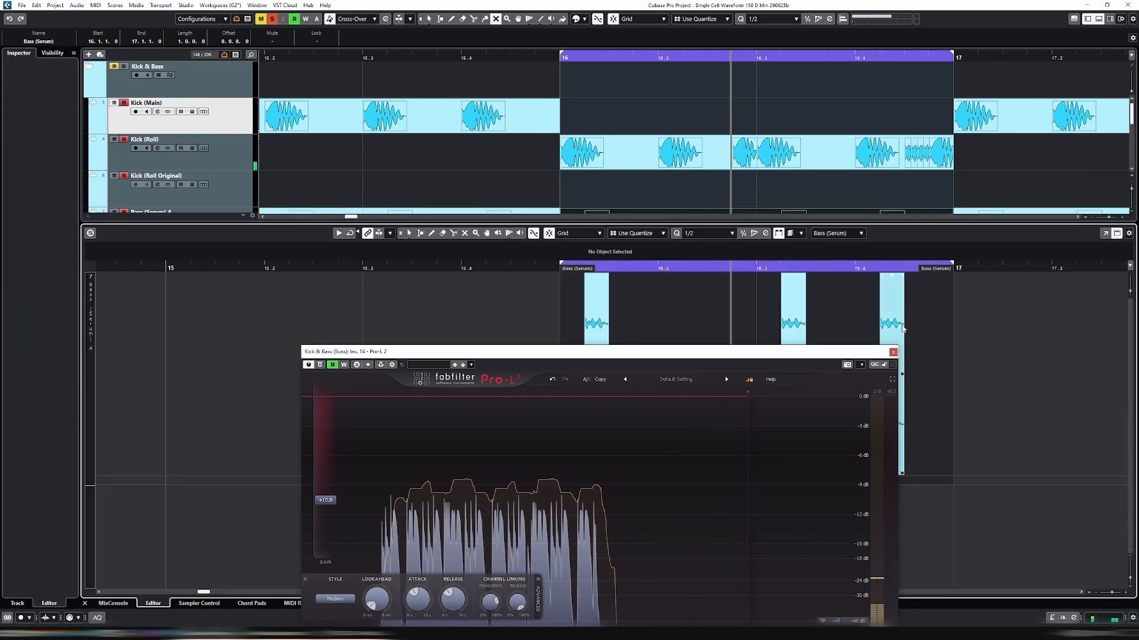
pyautogui.press('7')
pyautogui.click(892, 312)
pyautogui.press('Return')
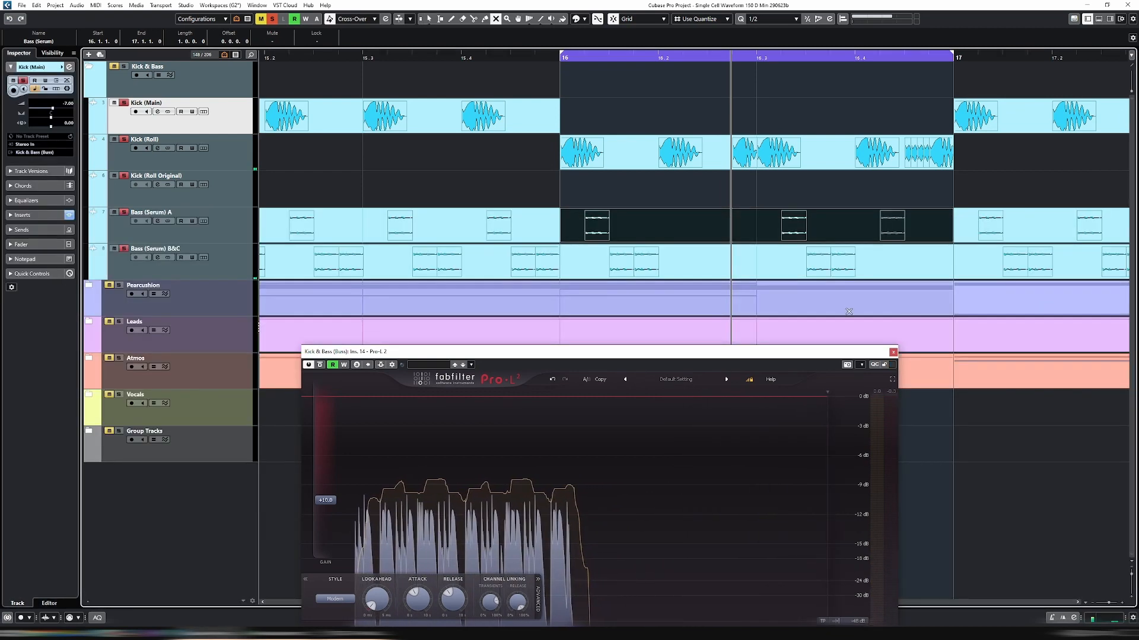
pyautogui.press('space')
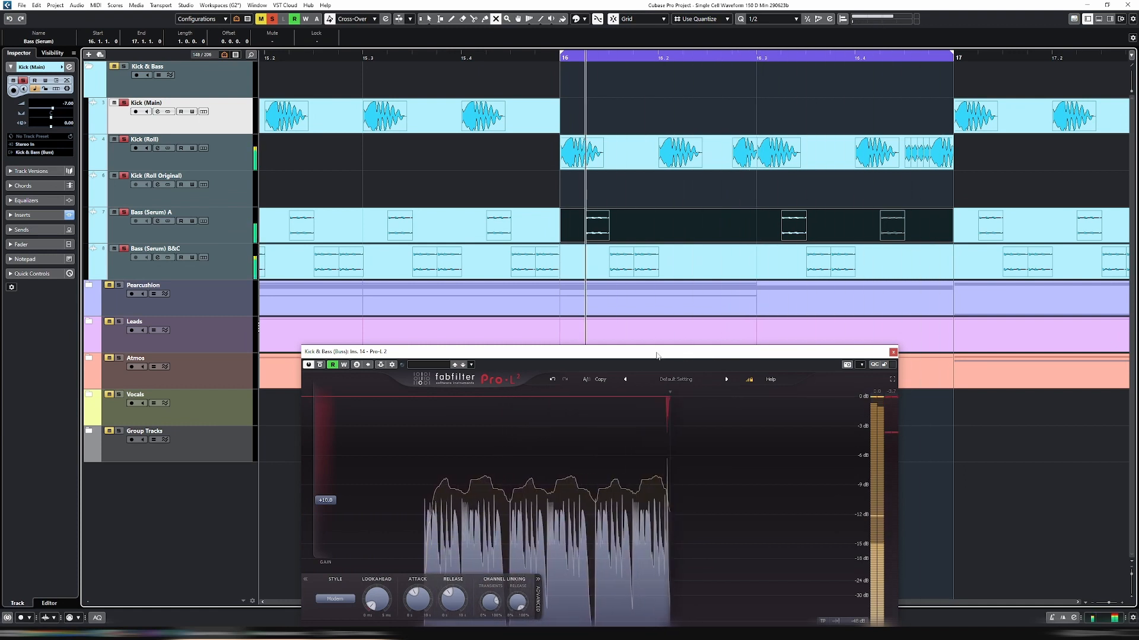
# Step: Close the bass clip's editor and loop playback on the Kick (Roll Original) clip from bar 48 to 49 with the limiter in view
pyautogui.press('Return')
pyautogui.press('g')
pyautogui.press('g')
pyautogui.press('g')
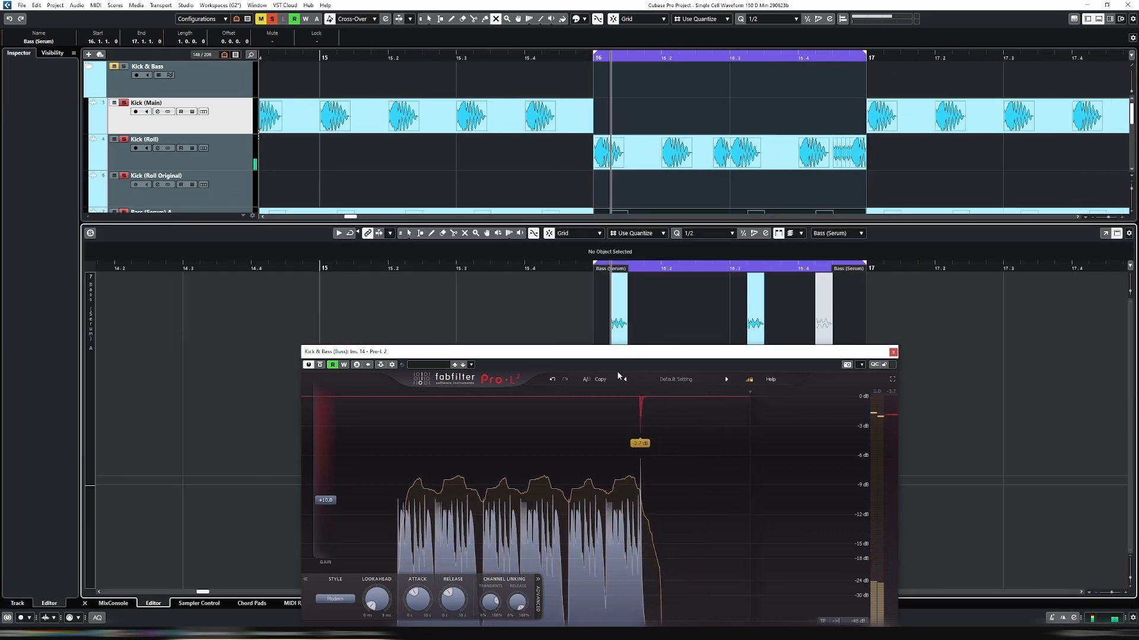
pyautogui.press('Return')
pyautogui.press('g')
pyautogui.press('g')
pyautogui.press('g')
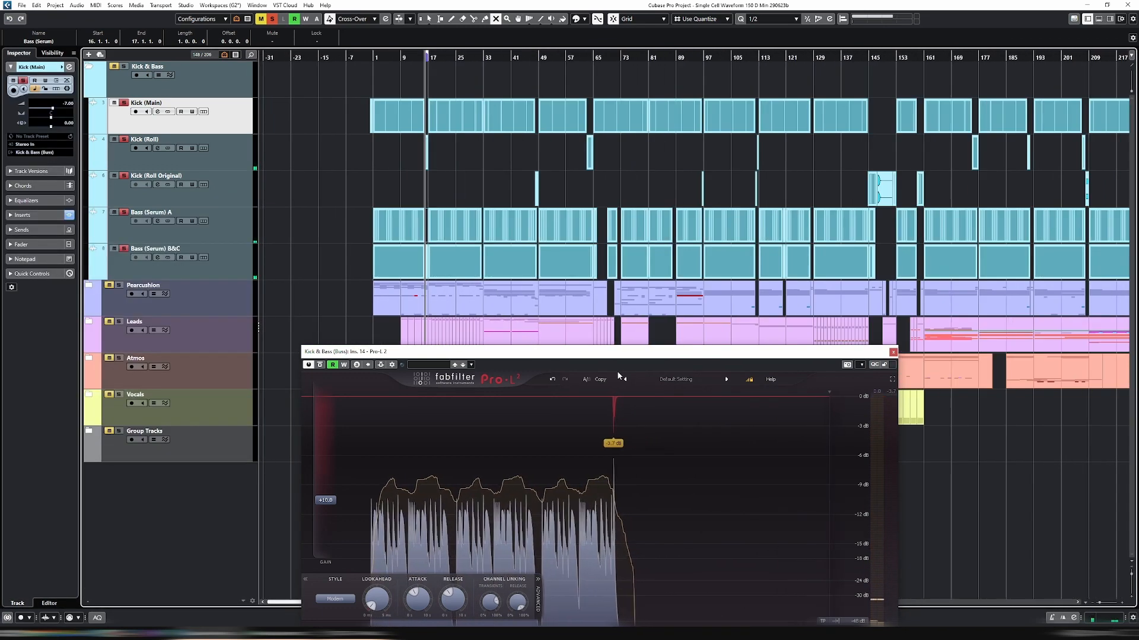
pyautogui.moveTo(501, 182); pyautogui.dragTo(616, 196)
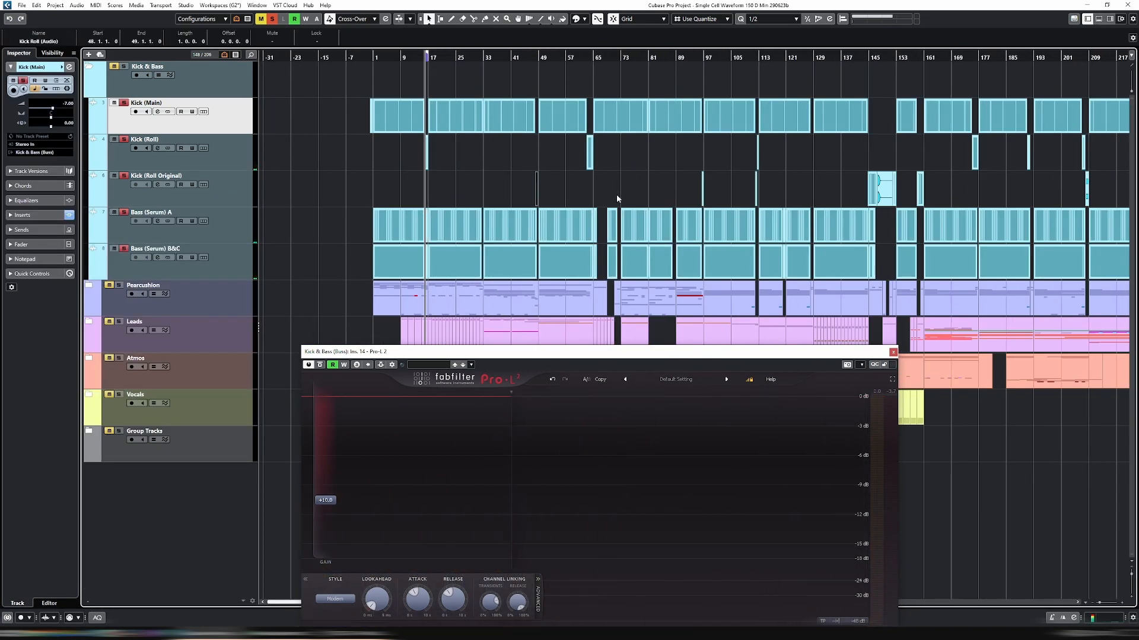
pyautogui.hotkey('shift', 'g')
pyautogui.press('h')
pyautogui.press('h')
pyautogui.press('h')
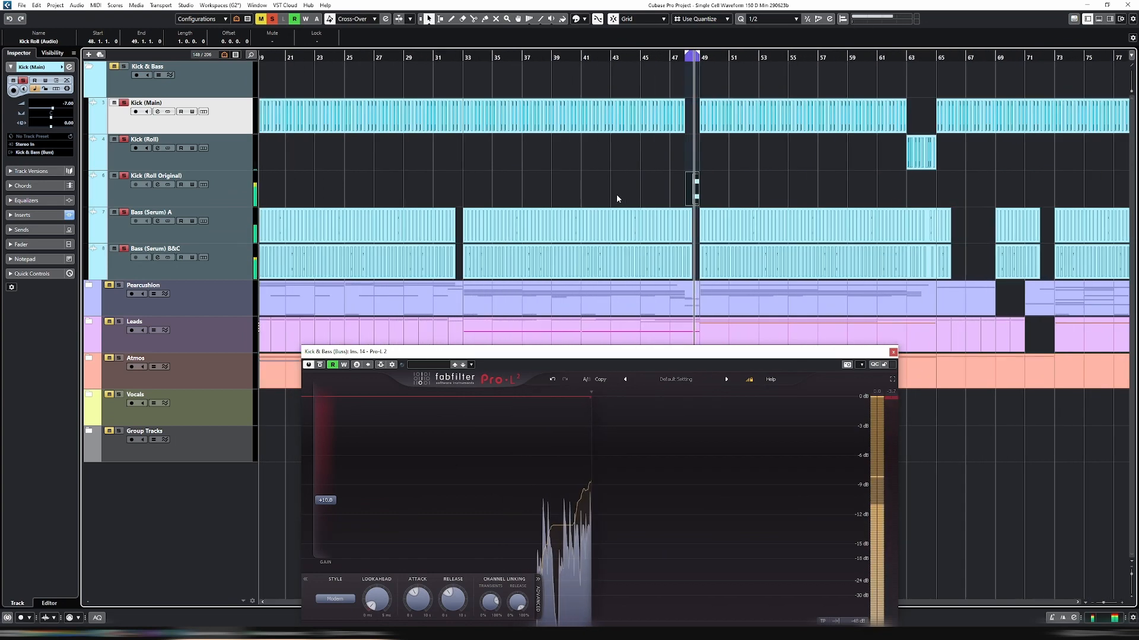
pyautogui.press('h')
pyautogui.press('h')
pyautogui.press('h')
pyautogui.press('h')
pyautogui.press('h')
pyautogui.press('h')
pyautogui.press('h')
pyautogui.press('h')
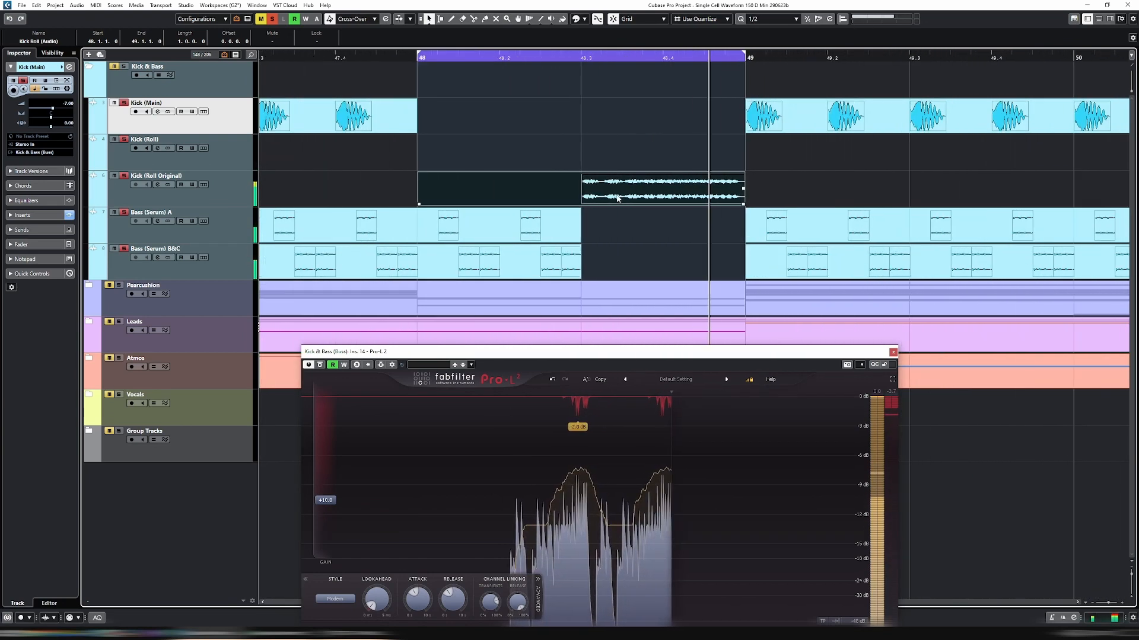
pyautogui.press('h')
pyautogui.press('g')
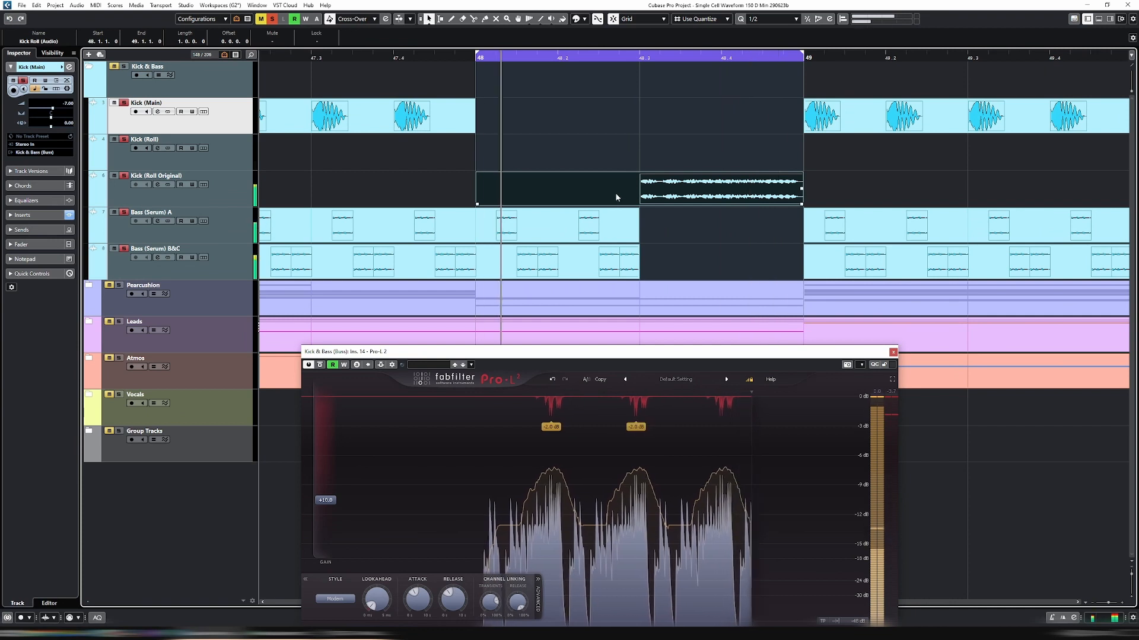
pyautogui.press('space')
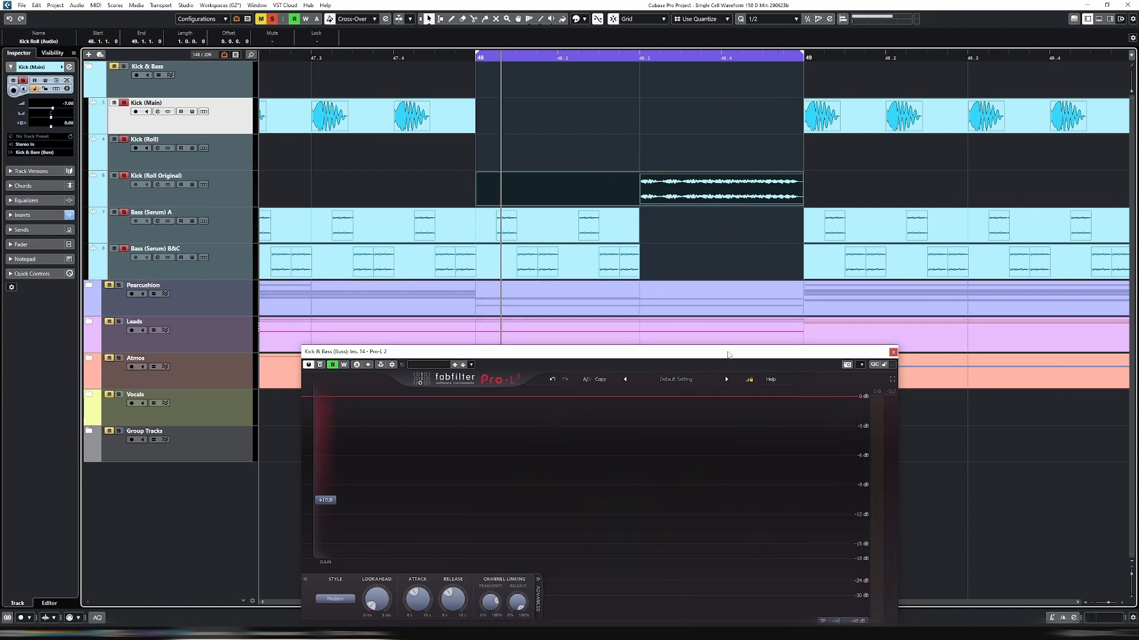
# Step: Open the Kick (Roll Original) clip at bar 48 in the editor and set the volume of its audio from 48.3 to -4 dB
pyautogui.press('space')
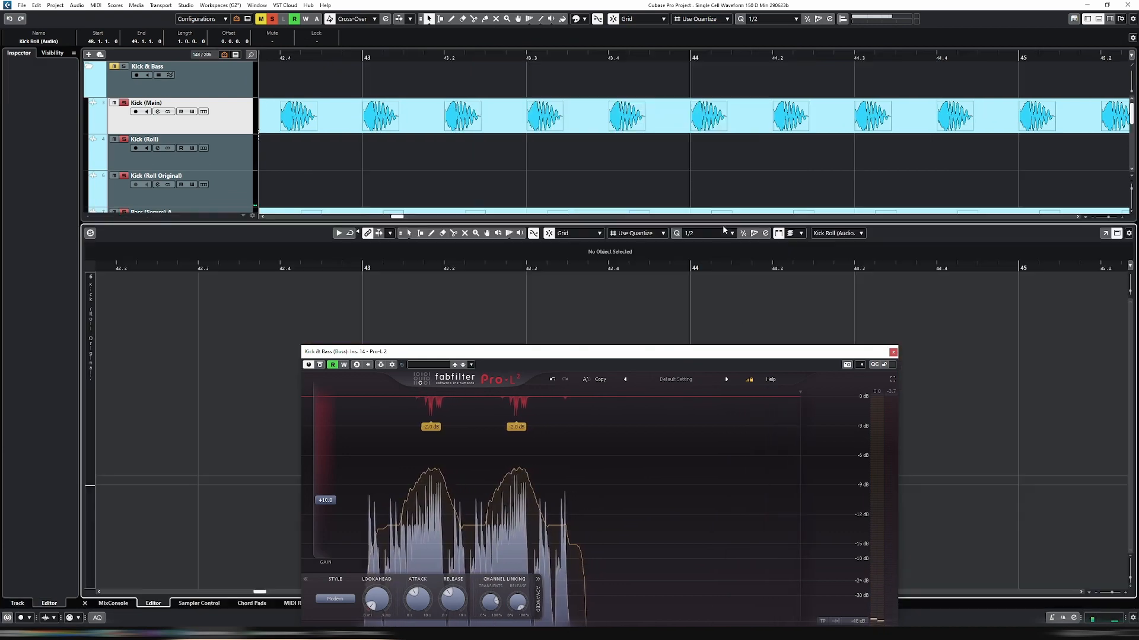
pyautogui.moveTo(739, 354); pyautogui.dragTo(734, 478)
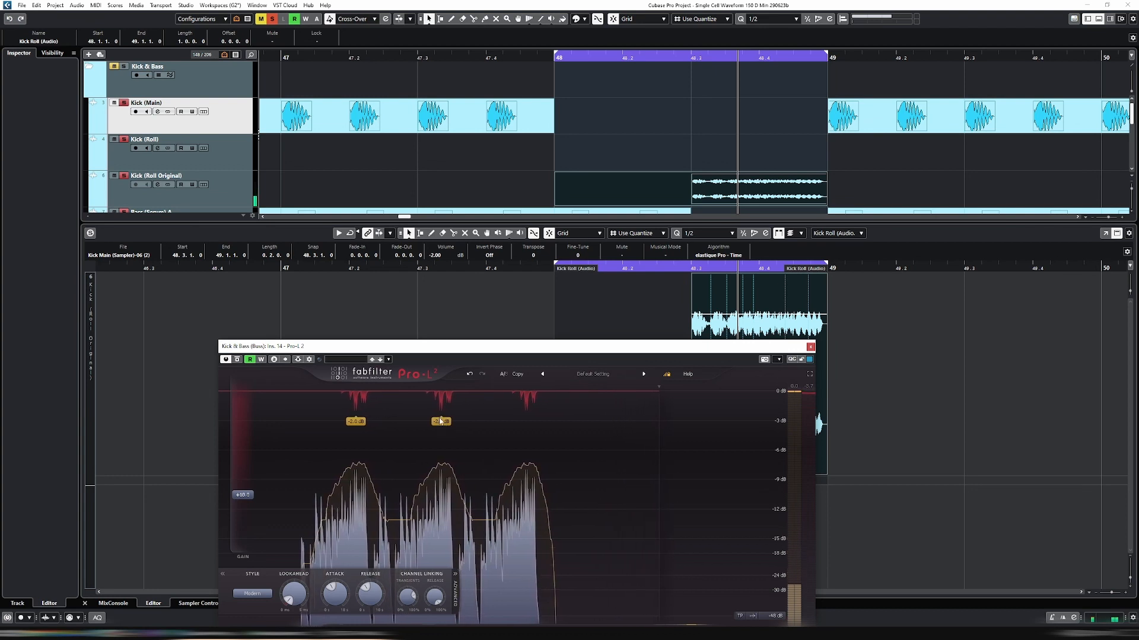
pyautogui.click(436, 255)
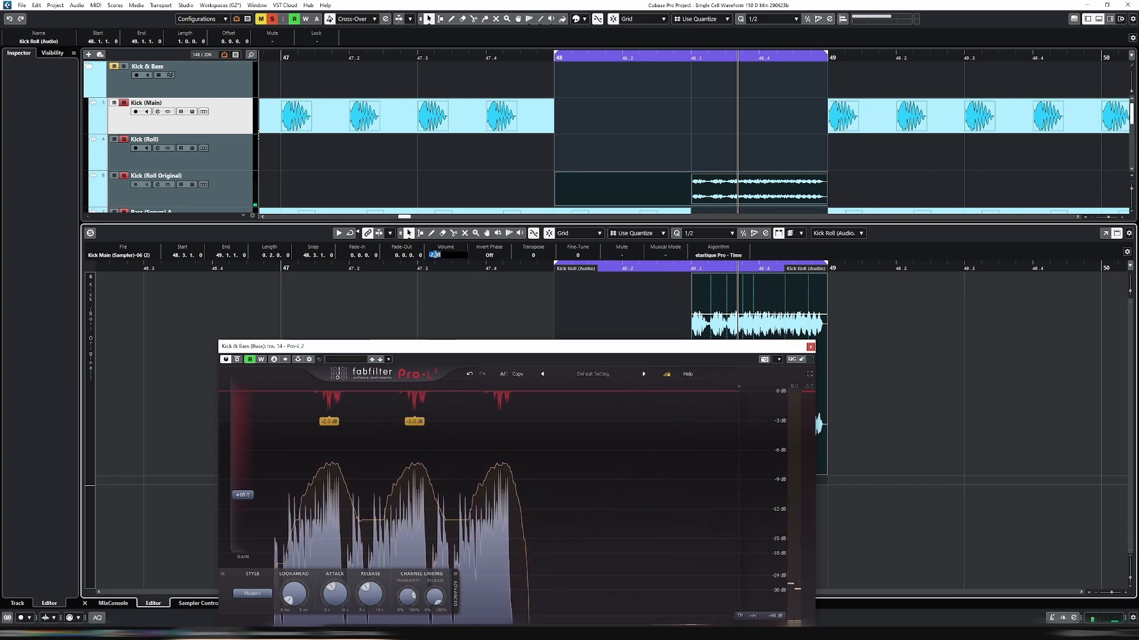
pyautogui.write('-4')
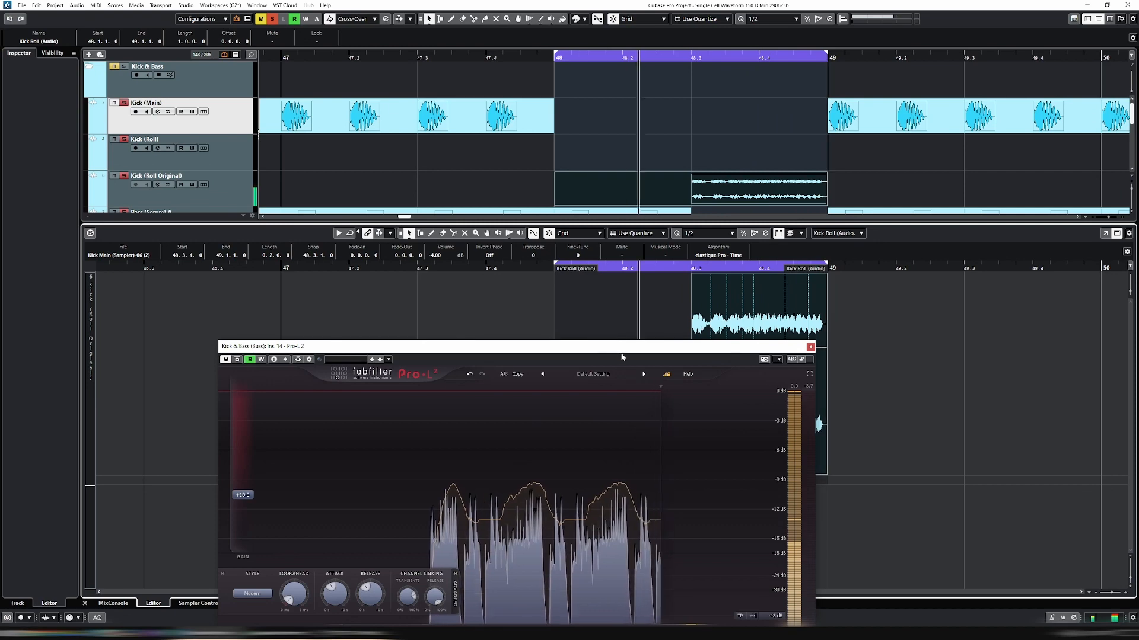
pyautogui.press('Return')
# Step: Extend the loop's end from bar 49 to bar 51 and play from around bar 47 through the roll while watching the limiter
pyautogui.press('g')
pyautogui.press('g')
pyautogui.press('g')
pyautogui.press('g')
pyautogui.press('g')
pyautogui.press('g')
pyautogui.press('g')
pyautogui.press('g')
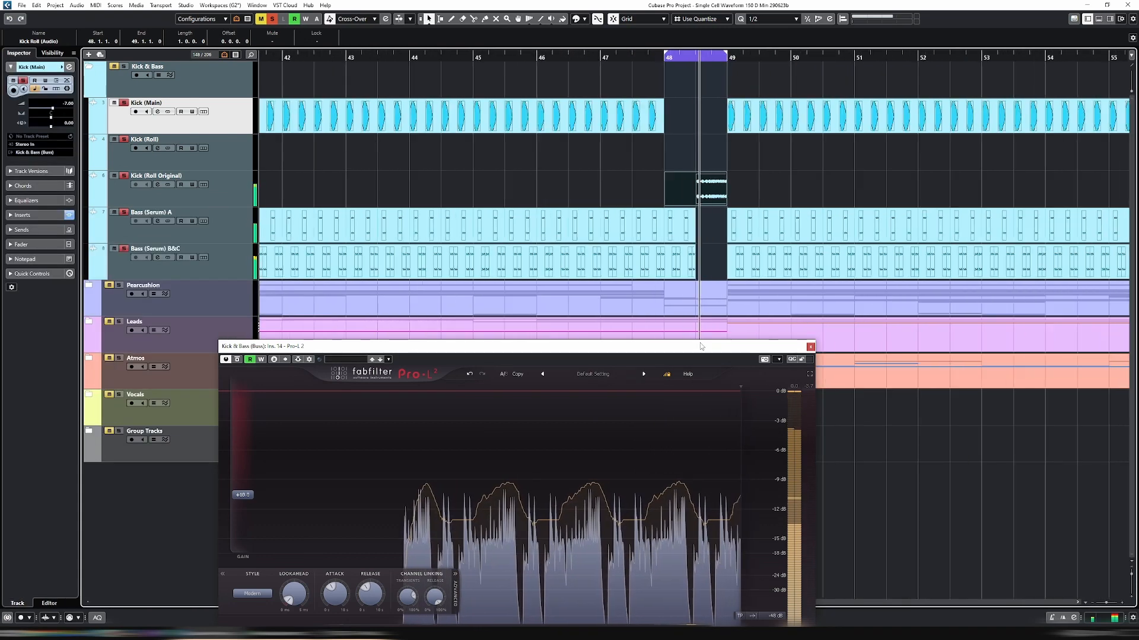
pyautogui.press('g')
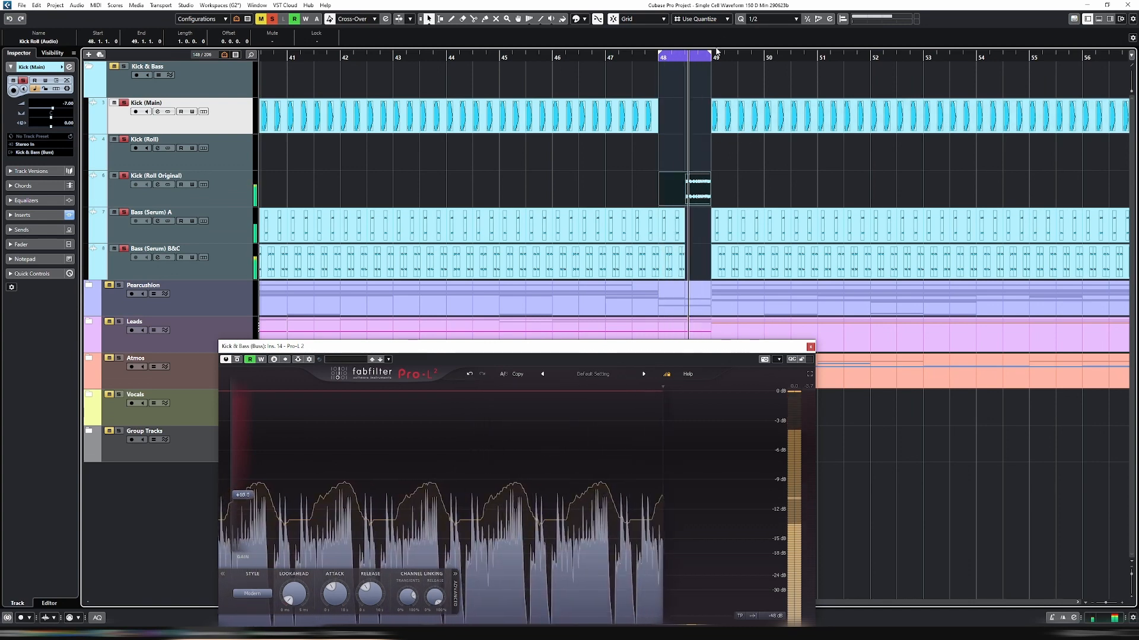
pyautogui.moveTo(716, 51); pyautogui.dragTo(817, 56)
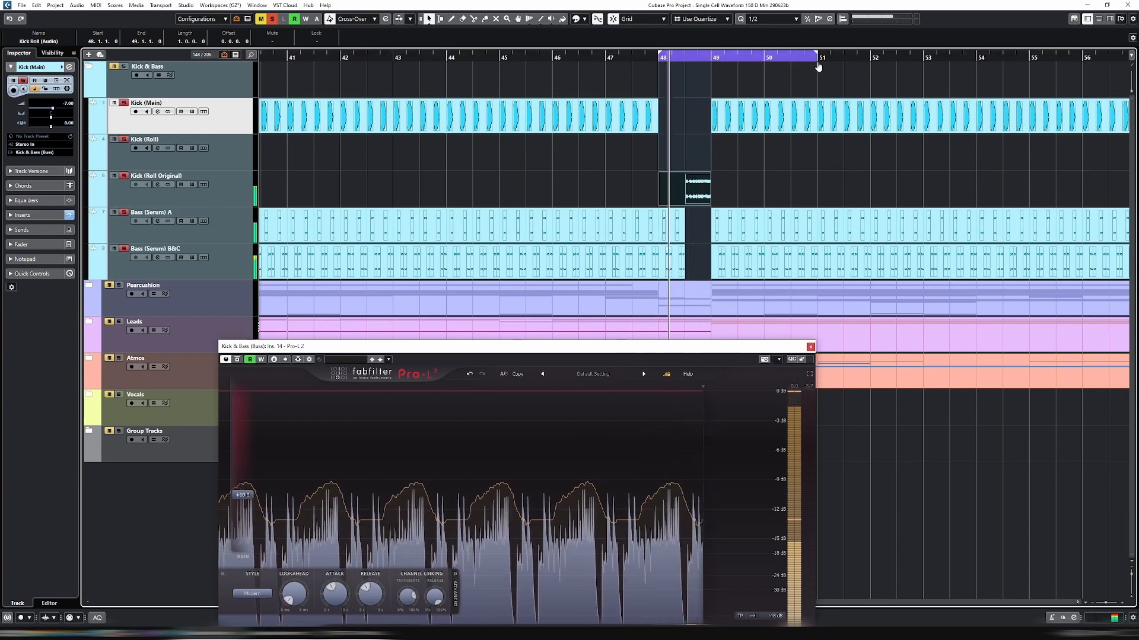
pyautogui.click(604, 58)
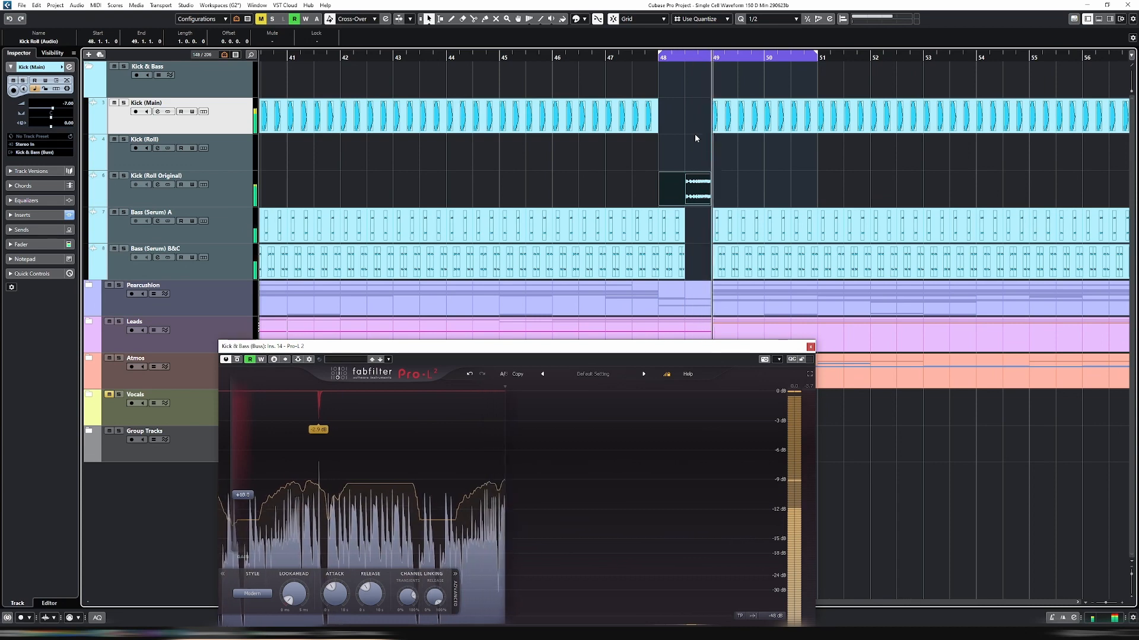
pyautogui.click(592, 57)
pyautogui.press('space')
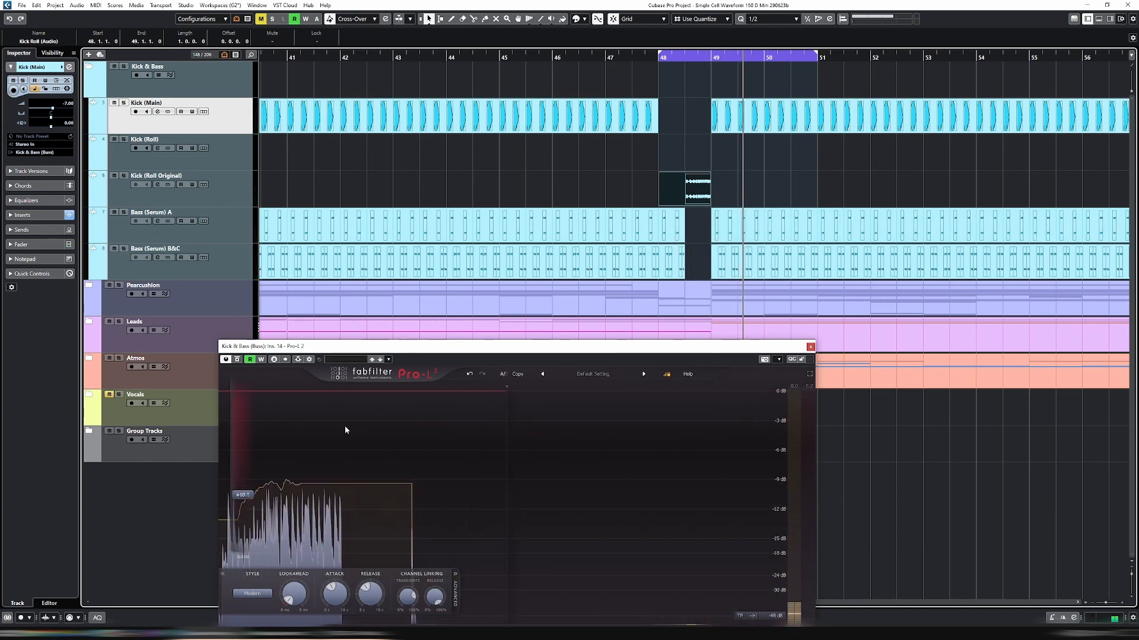
# Step: Move the Pro-L 2 window clear of the kick tracks and set the loop to bars 63 to 65 around the Kick (Roll) clip
pyautogui.moveTo(480, 347); pyautogui.dragTo(433, 258)
pyautogui.moveTo(403, 602); pyautogui.dragTo(406, 602)
pyautogui.press('g')
pyautogui.press('g')
pyautogui.press('g')
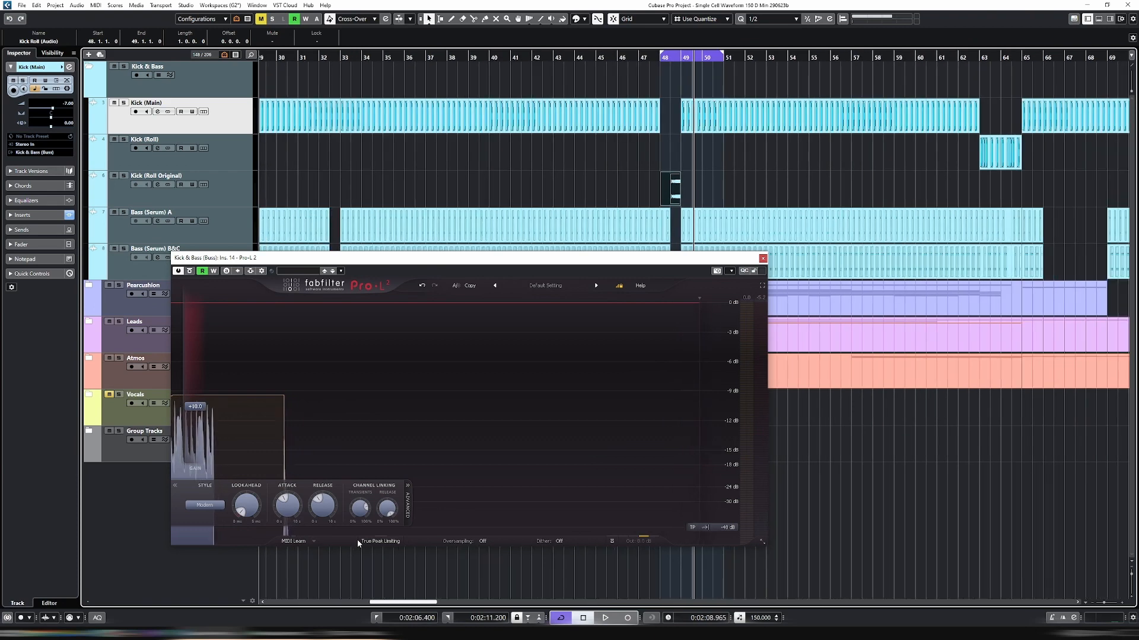
pyautogui.moveTo(411, 603); pyautogui.dragTo(424, 606)
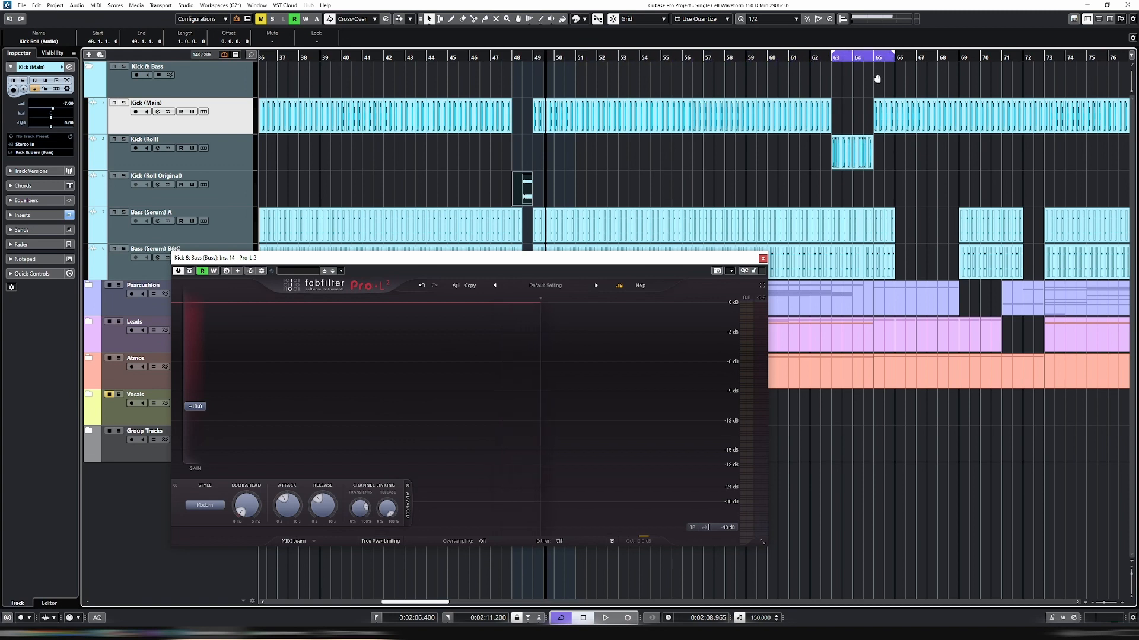
pyautogui.moveTo(891, 55); pyautogui.dragTo(874, 56)
pyautogui.click(829, 59)
pyautogui.press('h')
pyautogui.press('h')
pyautogui.press('h')
# Step: Open the Kick (Roll) clip at bar 63 in the editor and play its loop while checking the limiter for peaks
pyautogui.doubleClick(810, 153)
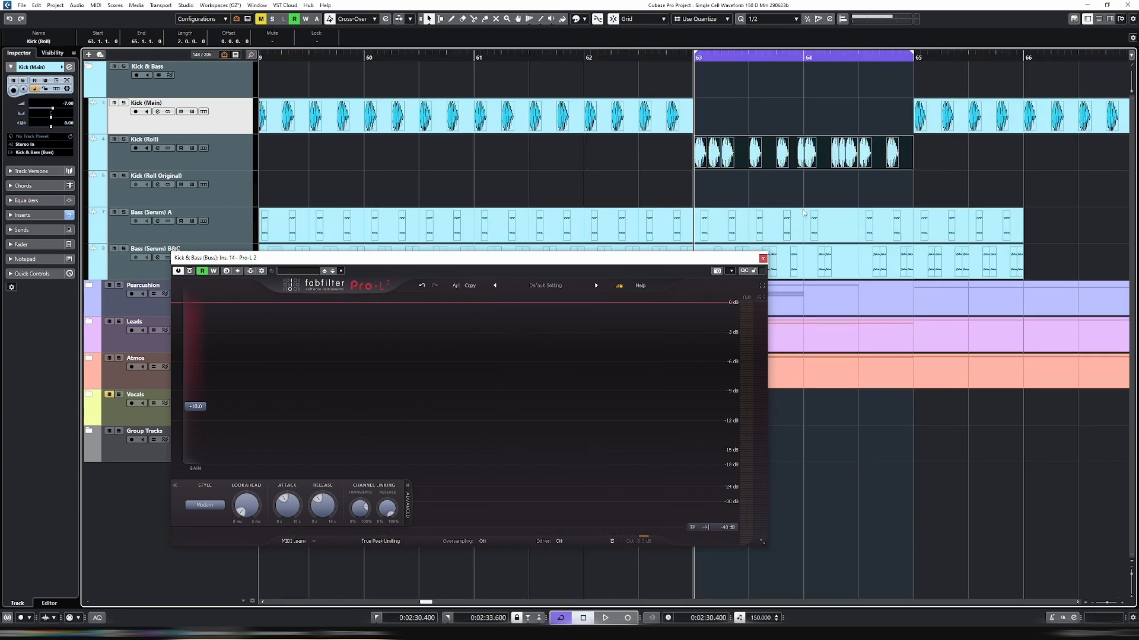
pyautogui.press('space')
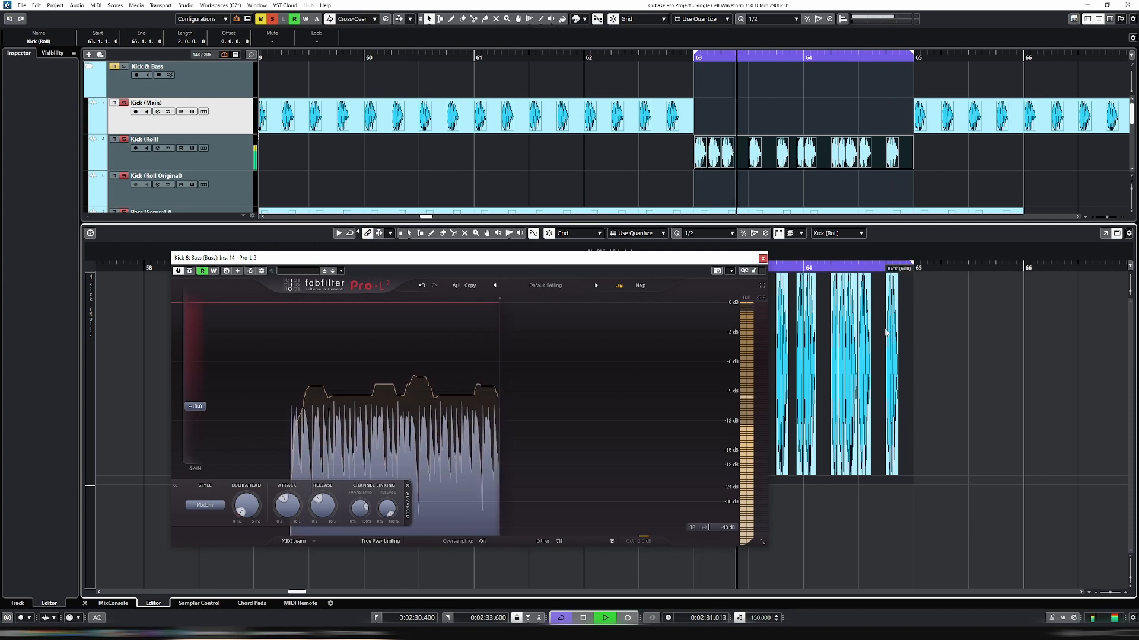
pyautogui.press('Return')
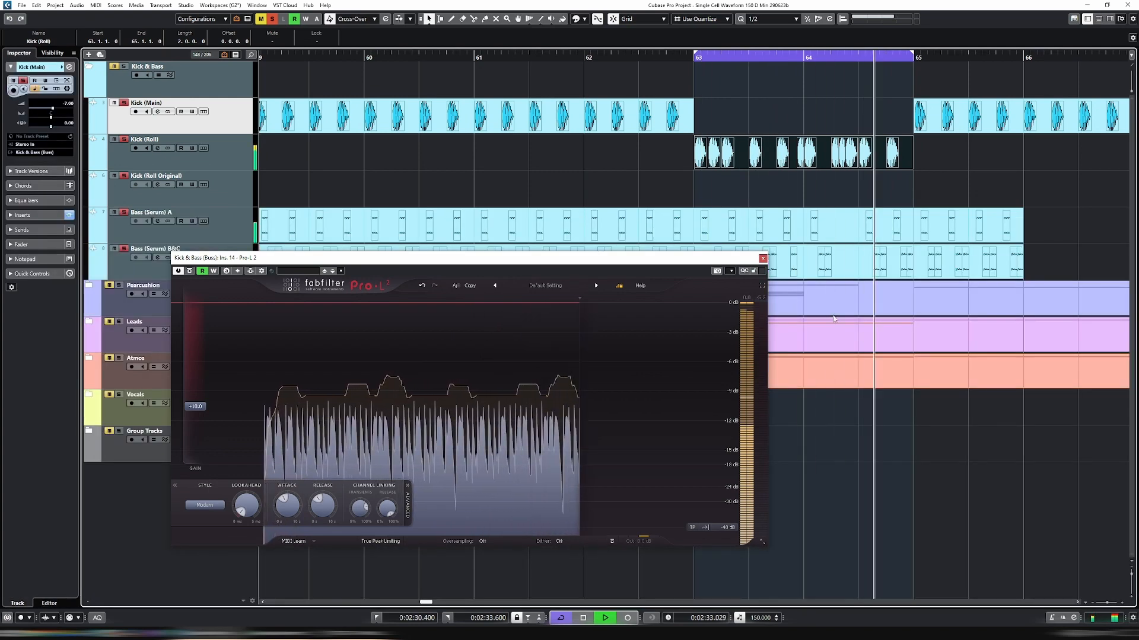
pyautogui.press('Return')
pyautogui.press('space')
# Step: Loop and play the Kick (Roll Original) clip from 96.3 to bar 97, with the limiter window moved aside
pyautogui.press('g')
pyautogui.press('g')
pyautogui.press('Return')
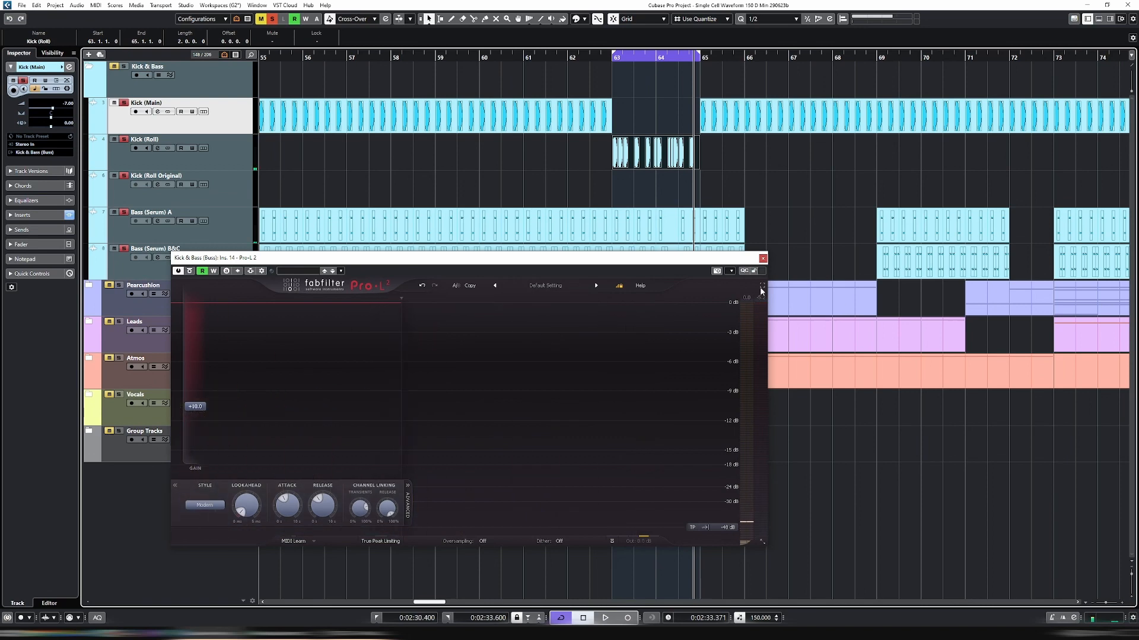
pyautogui.moveTo(712, 258); pyautogui.dragTo(583, 316)
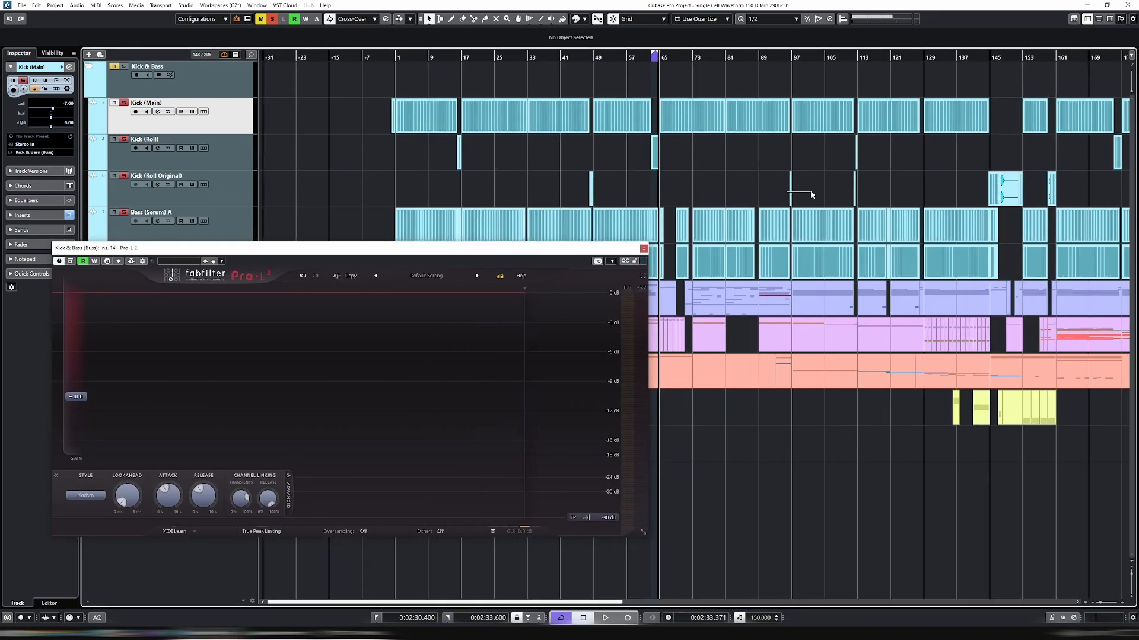
pyautogui.hotkey('shift', 'g')
pyautogui.press('h')
pyautogui.press('h')
pyautogui.press('h')
pyautogui.press('h')
pyautogui.press('h')
pyautogui.press('h')
pyautogui.press('h')
pyautogui.press('h')
pyautogui.press('h')
pyautogui.press('h')
pyautogui.press('h')
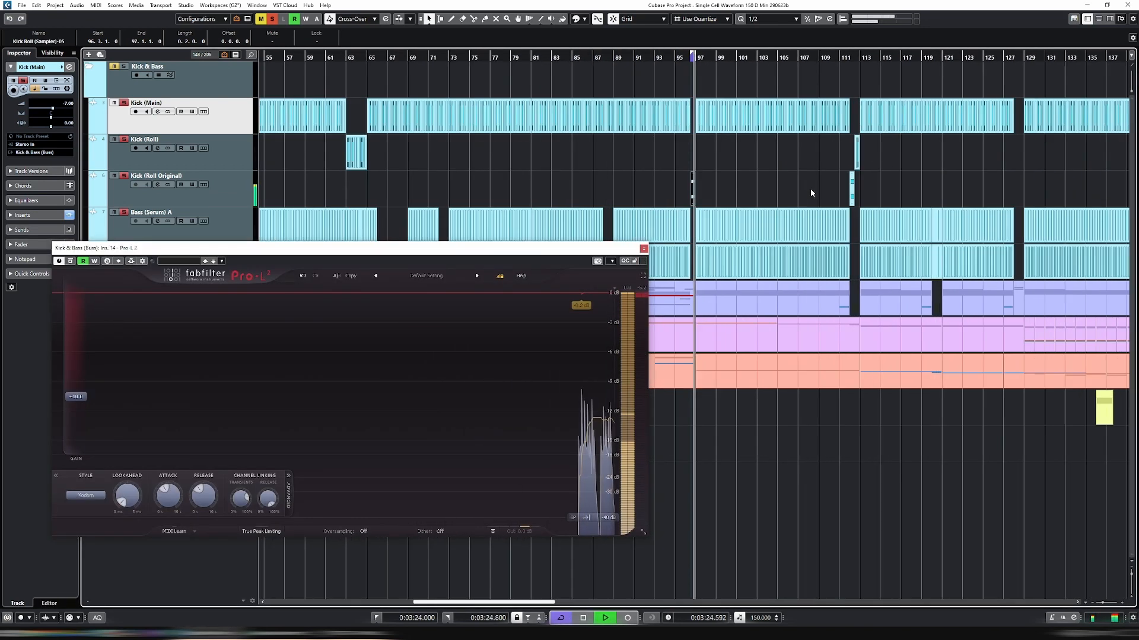
pyautogui.press('h')
pyautogui.press('h')
pyautogui.press('h')
pyautogui.press('h')
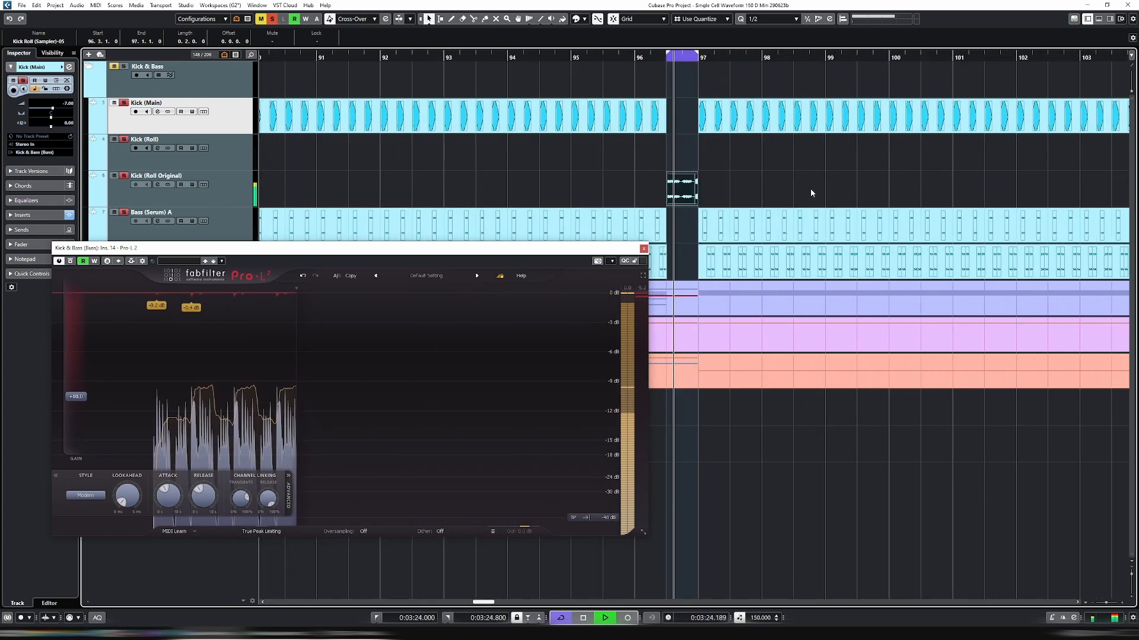
pyautogui.press('h')
pyautogui.press('h')
pyautogui.press('h')
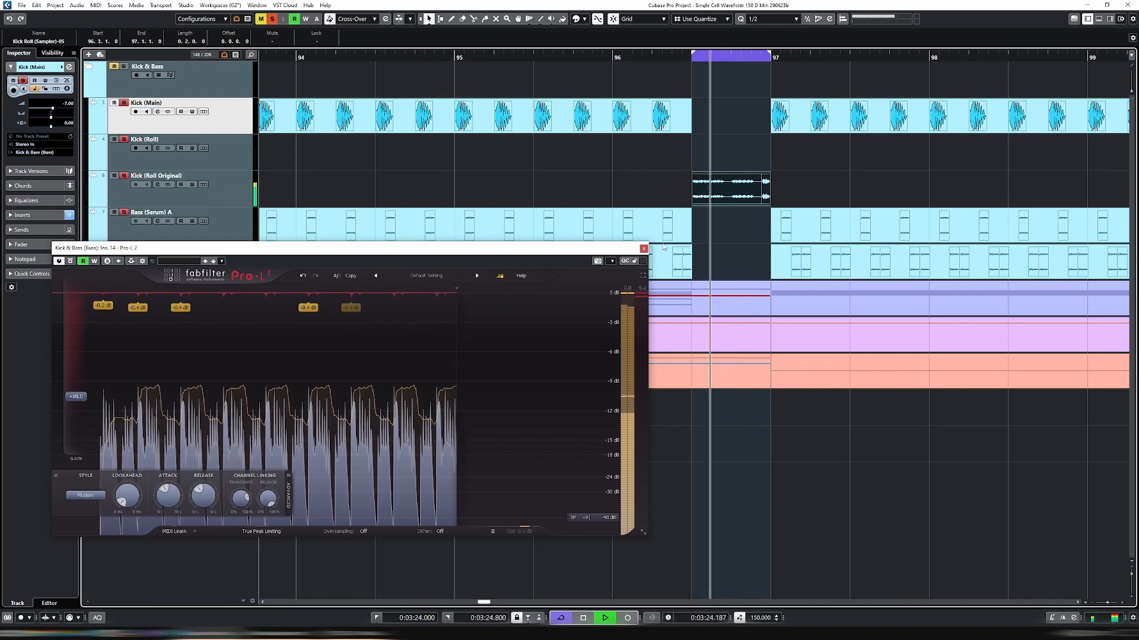
# Step: Open the roll clip before bar 97 in the editor and set the volume of its slice starting at 96.3 to -5.4 dB
pyautogui.doubleClick(700, 188)
pyautogui.click(438, 255)
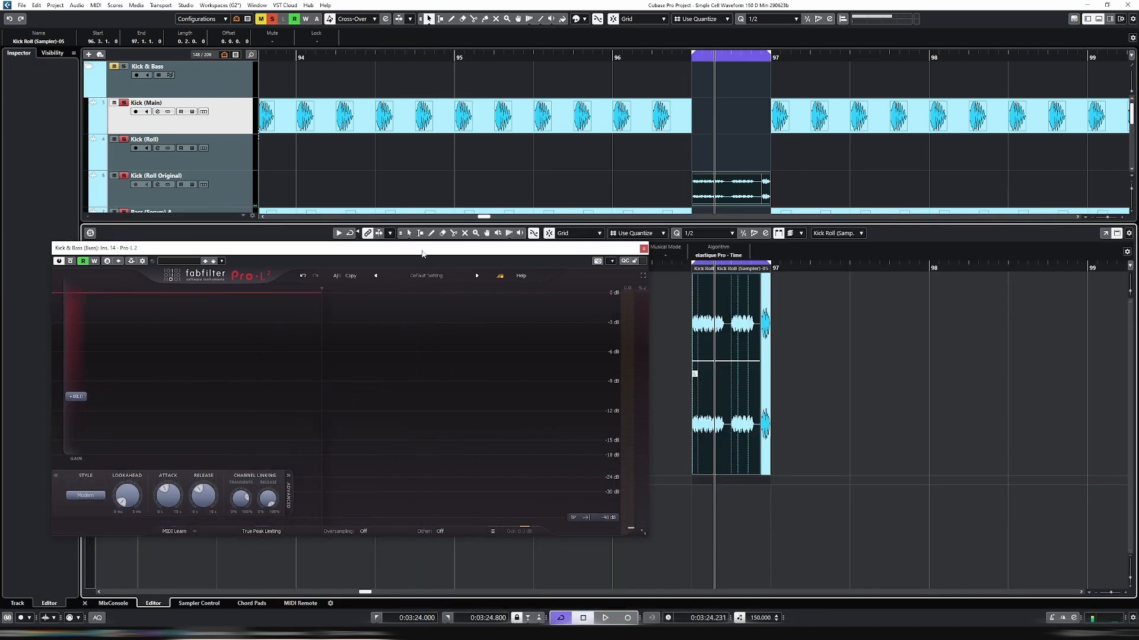
pyautogui.write('-5.4')
pyautogui.press('Return')
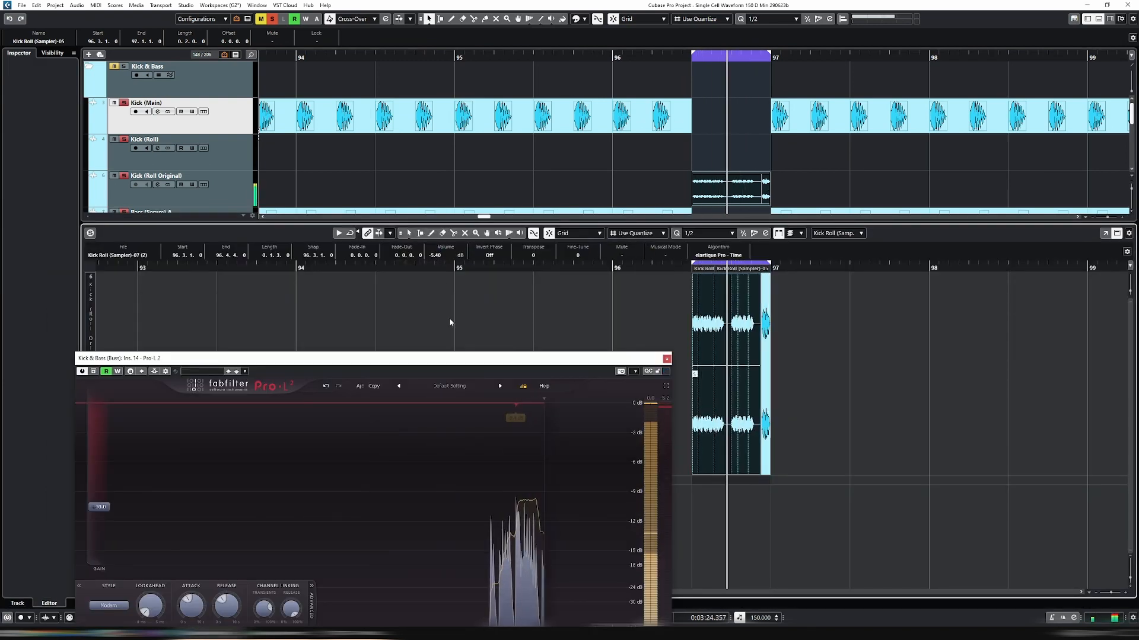
# Step: Set the volume of the short final slice at 96.4.4 to -0.4 dB and close the clip editor
pyautogui.click(766, 380)
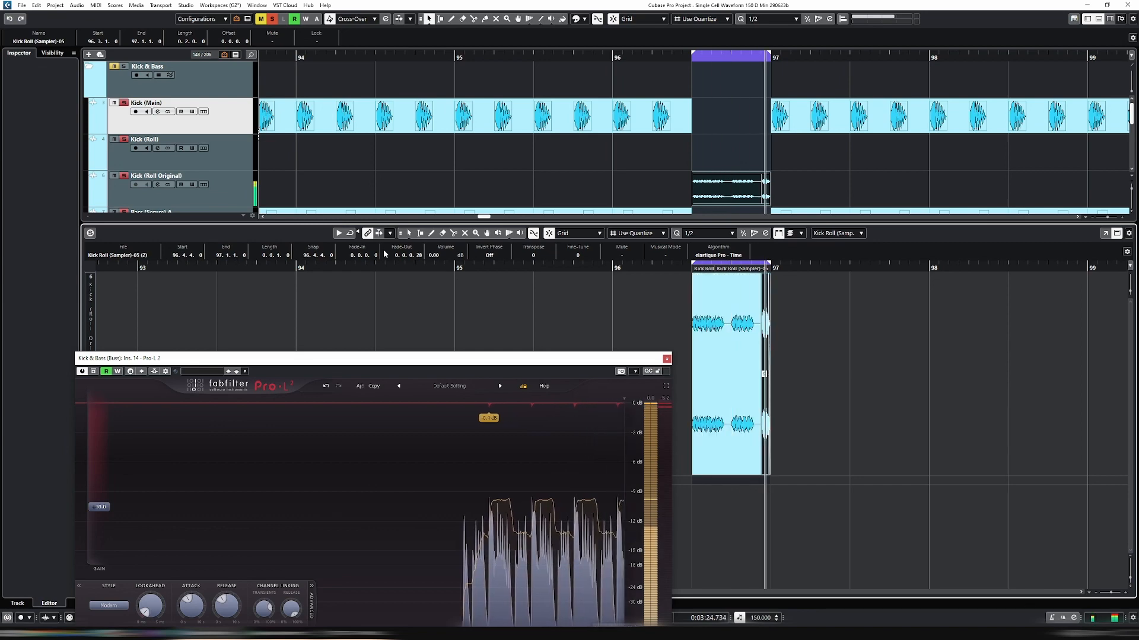
pyautogui.click(438, 256)
pyautogui.write('-0.4')
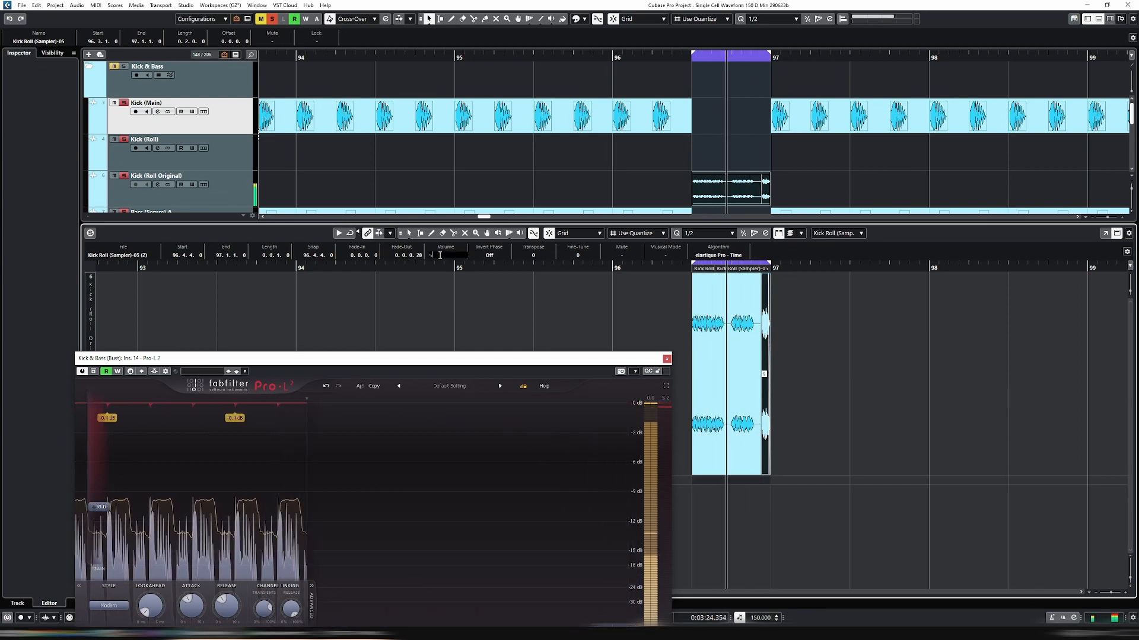
pyautogui.press('Return')
pyautogui.press('Return')
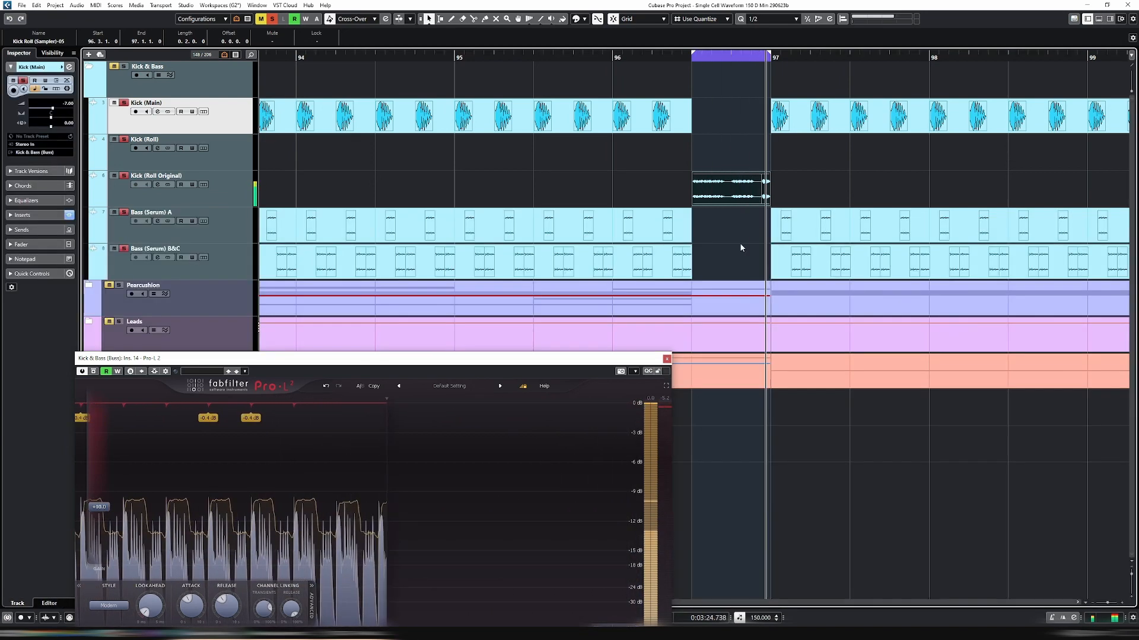
# Step: Close the Pro-L 2 limiter window and return to the whole arrangement
pyautogui.press('g')
pyautogui.press('g')
pyautogui.press('g')
pyautogui.press('g')
pyautogui.press('g')
pyautogui.press('g')
pyautogui.press('g')
pyautogui.press('g')
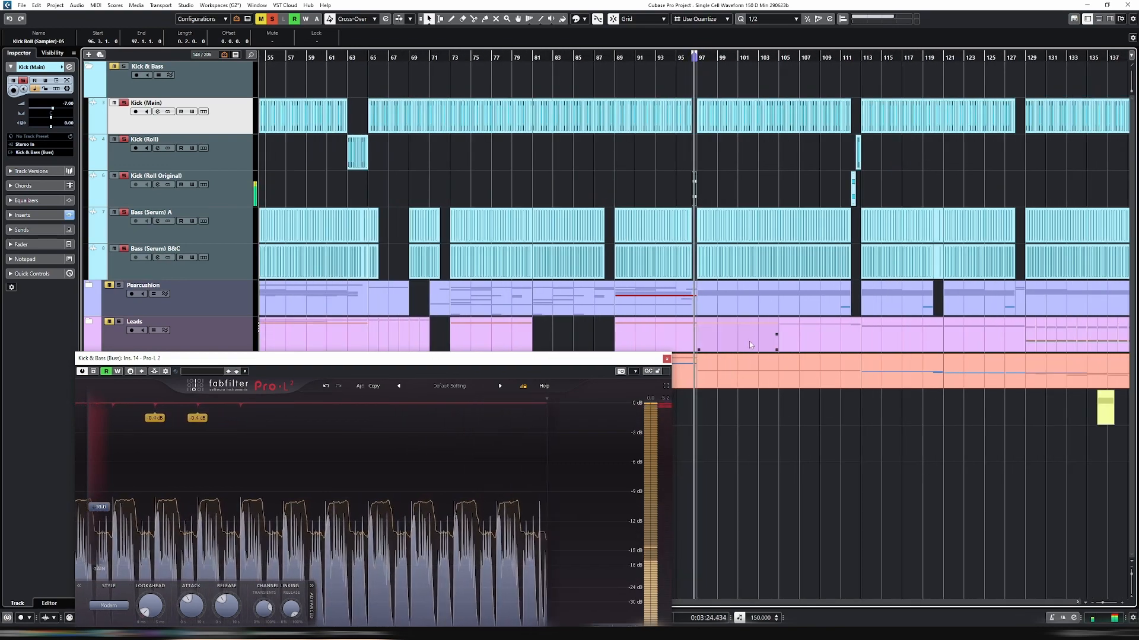
pyautogui.click(667, 359)
pyautogui.hotkey('shift', 'f')
# Step: Export the Kick & Bass bus over the full span of the Kick (Main) clips as "SCW Kick & Bass Buss - Peak Check v2"
pyautogui.press('g')
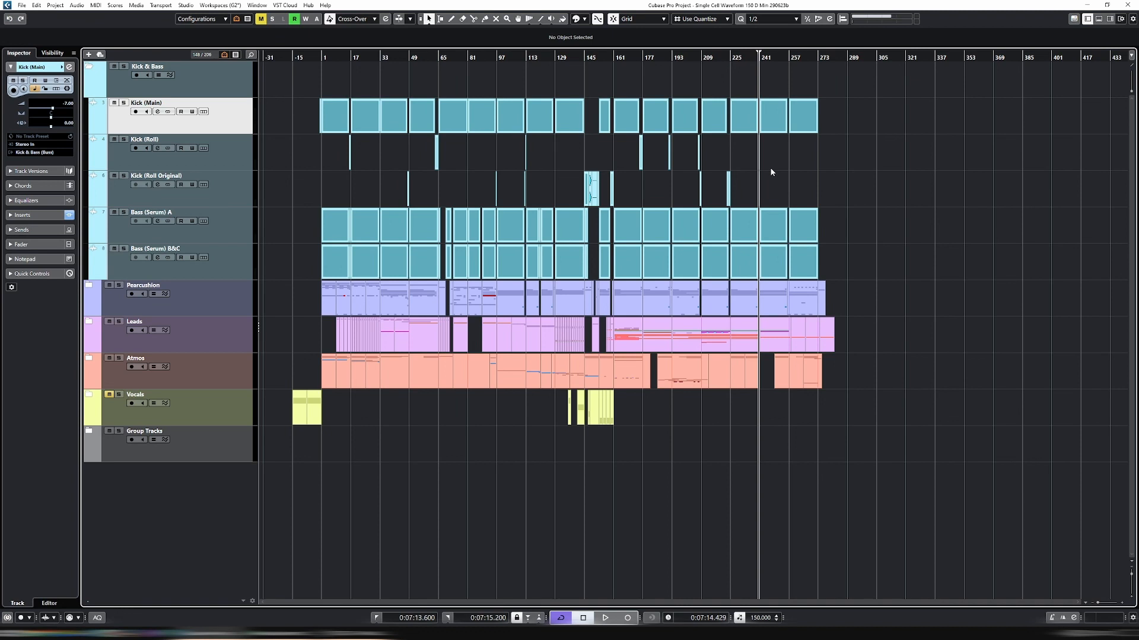
pyautogui.moveTo(851, 132); pyautogui.dragTo(329, 120)
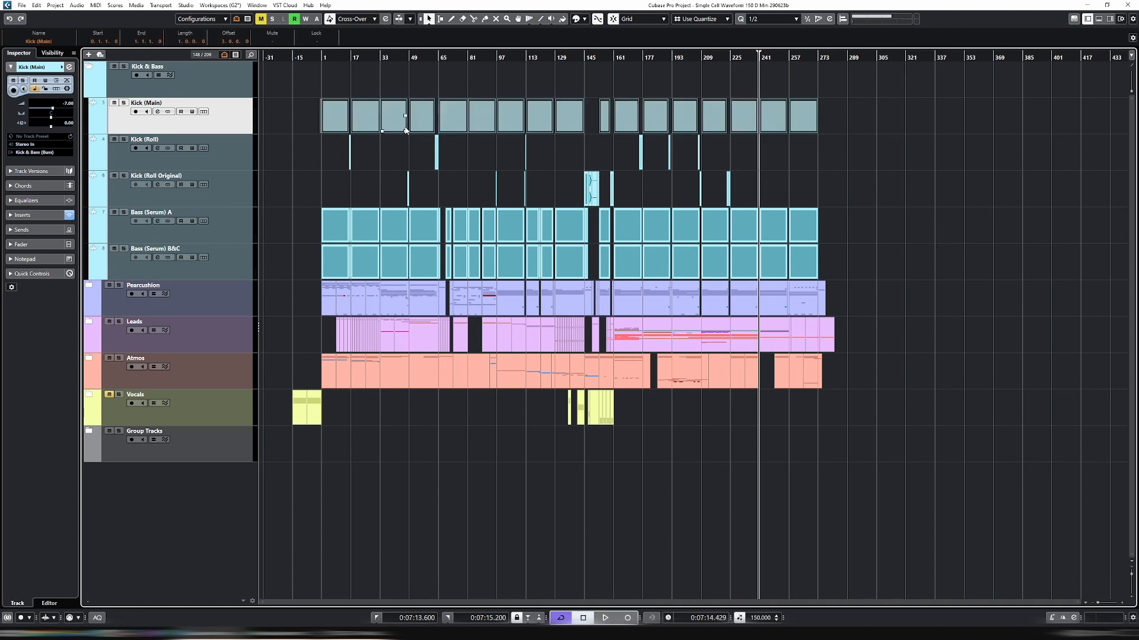
pyautogui.hotkey('ctrl', 'shift', 'e')
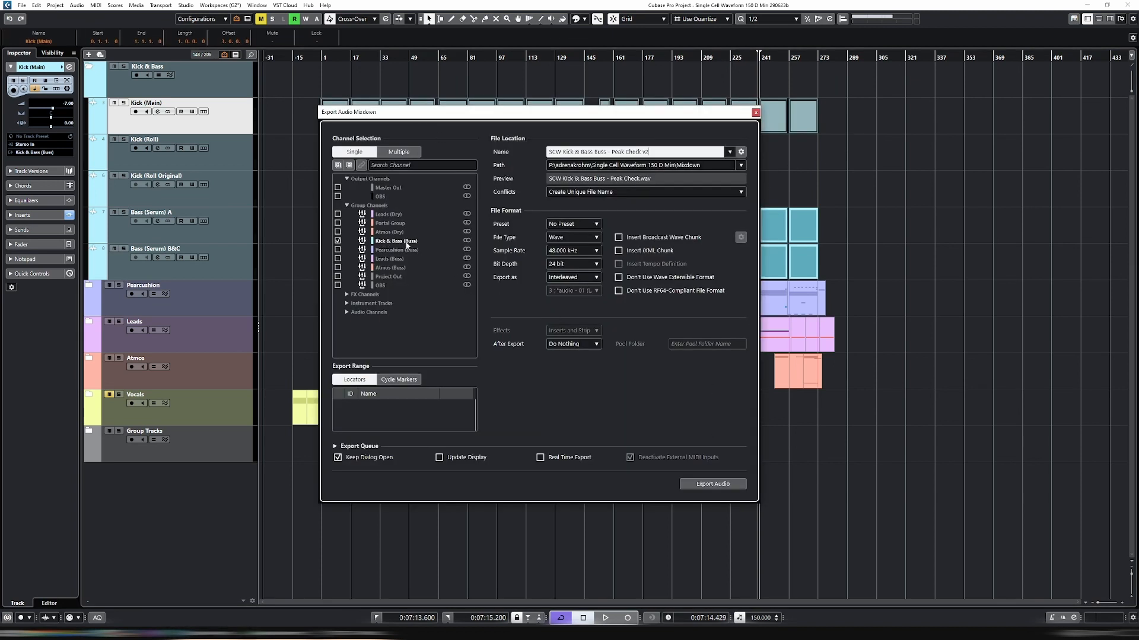
pyautogui.click(717, 484)
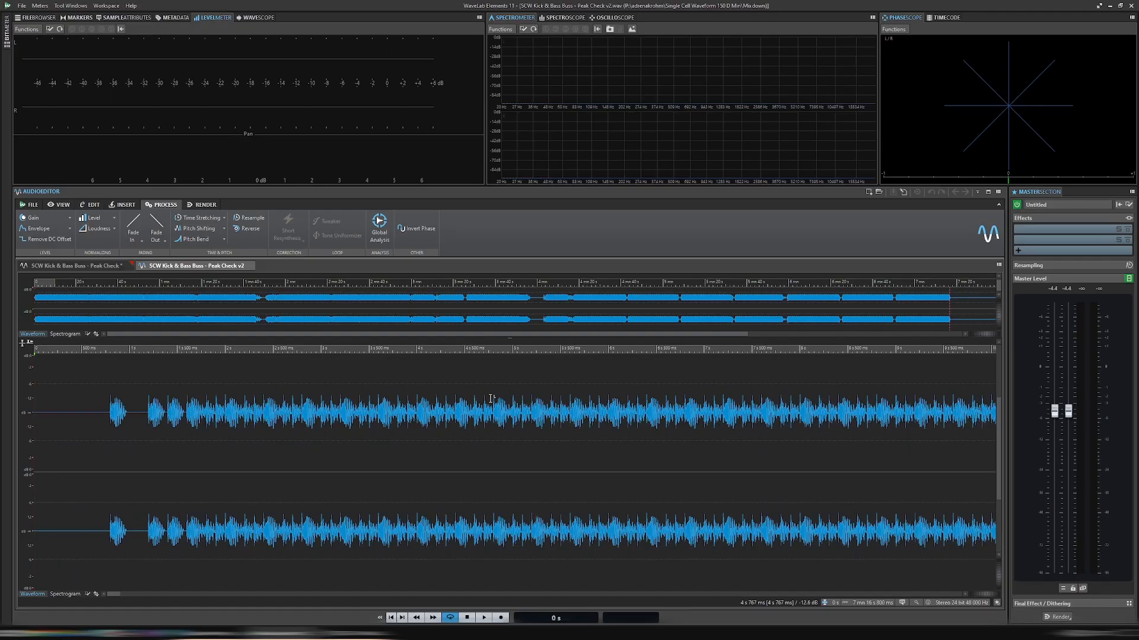
# Step: In WaveLab, select the whole Peak Check v2 file, normalize its peak level to 0.000 dB and close the Level Normalizer
pyautogui.scroll(-10, 491, 399)
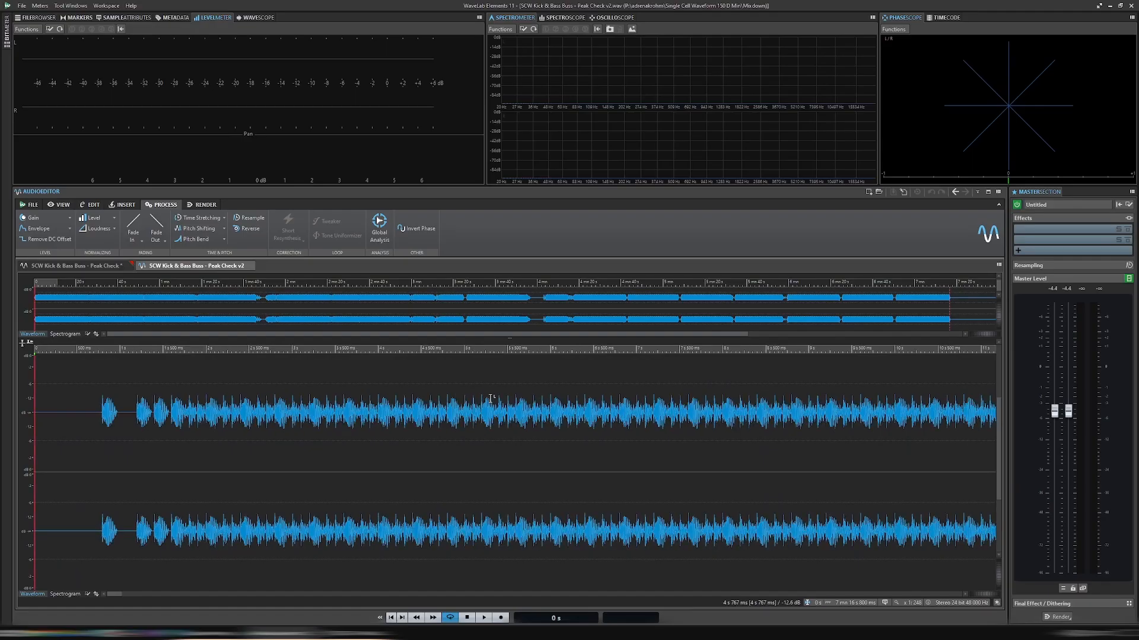
pyautogui.scroll(-5, 491, 398)
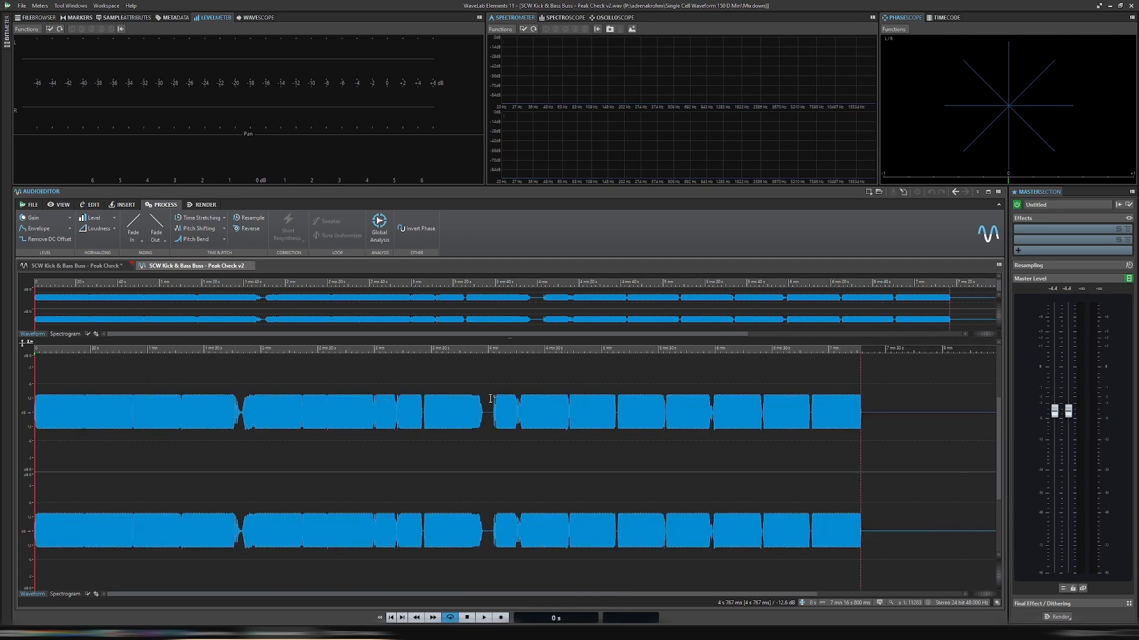
pyautogui.hotkey('ctrl', 'a')
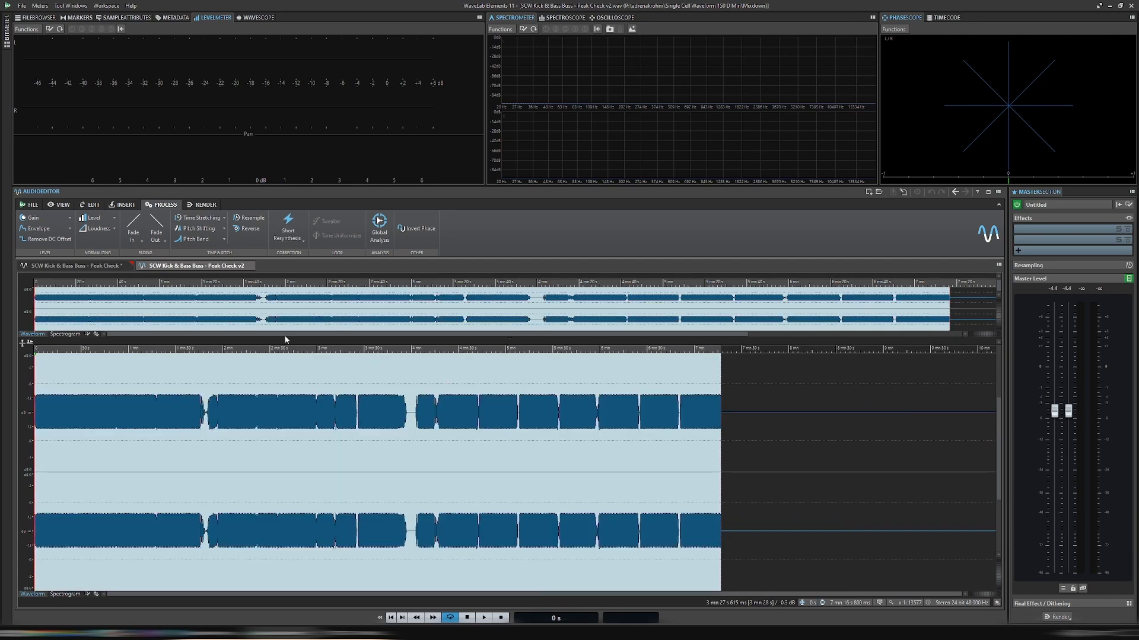
pyautogui.click(96, 220)
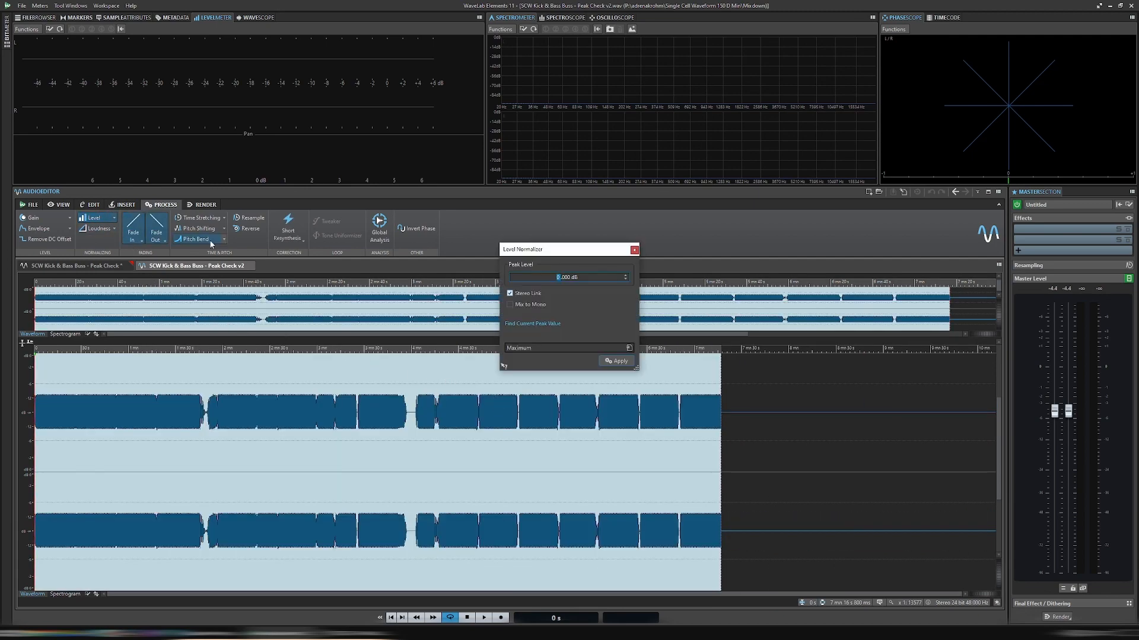
pyautogui.click(611, 363)
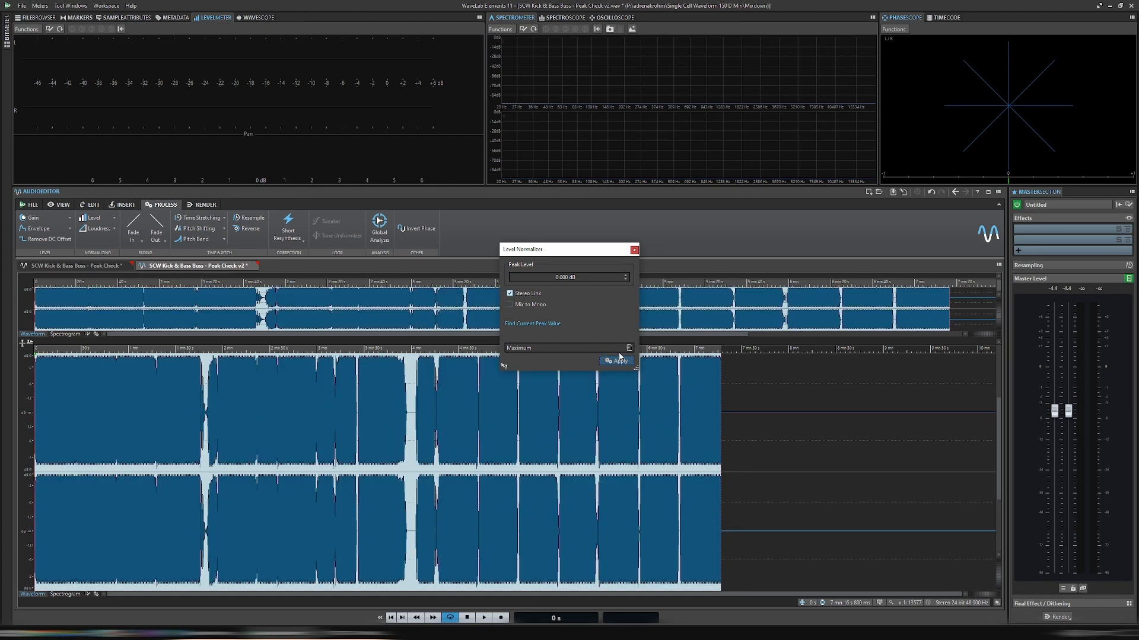
pyautogui.click(634, 250)
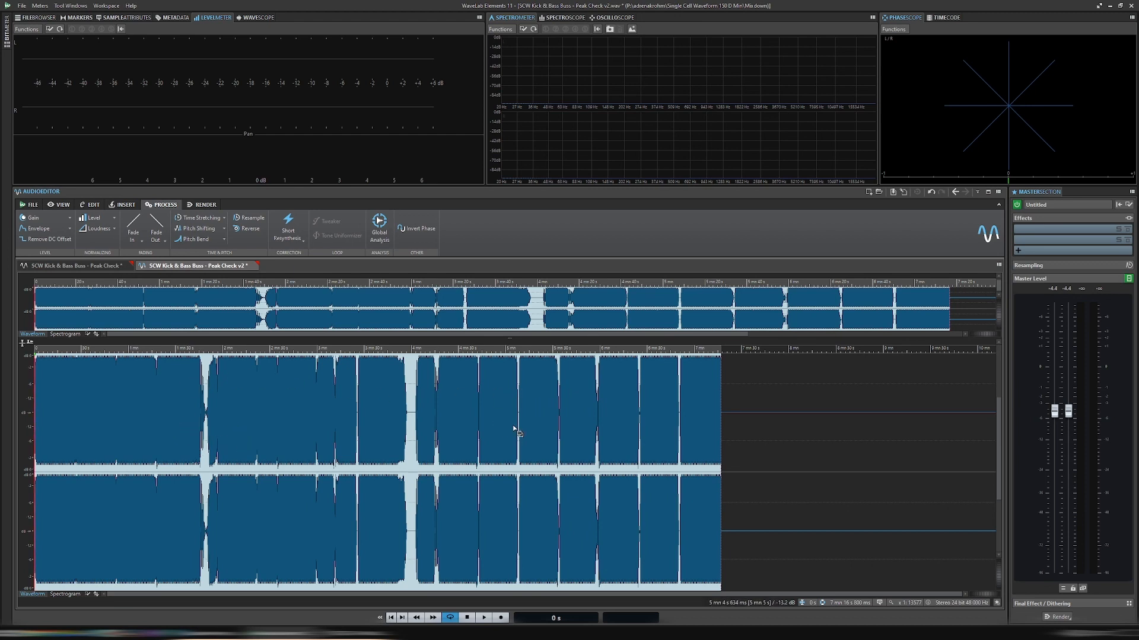
# Step: Compare the waveform of the earlier Peak Check file with the normalized v2 file and switch back to the Cubase arrangement
pyautogui.click(83, 270)
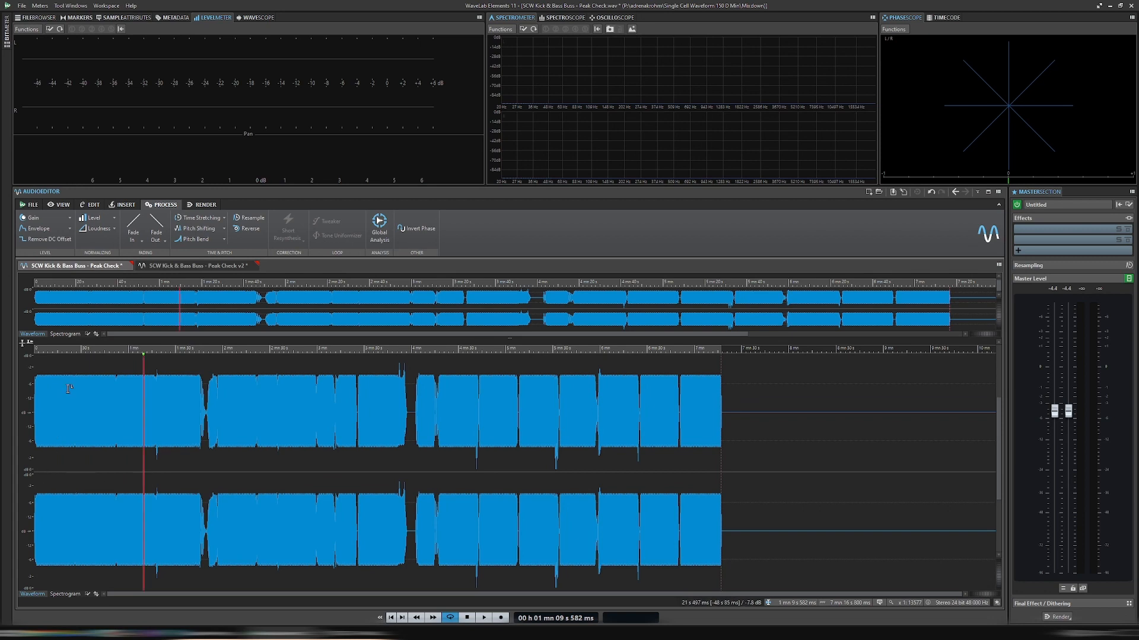
pyautogui.click(185, 267)
pyautogui.click(118, 267)
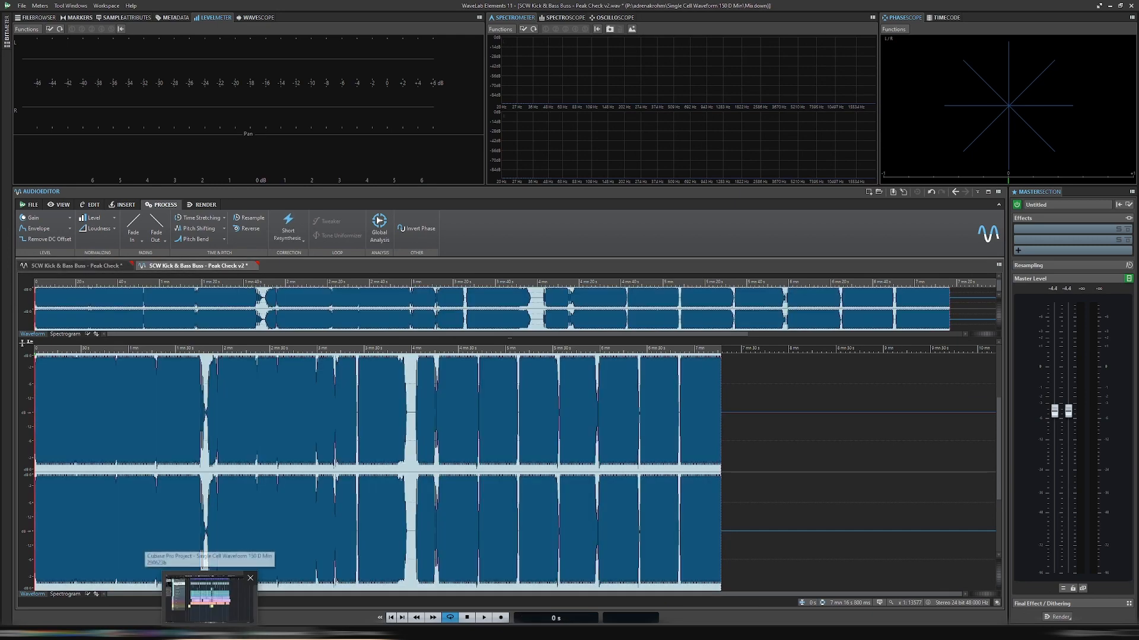
pyautogui.click(209, 600)
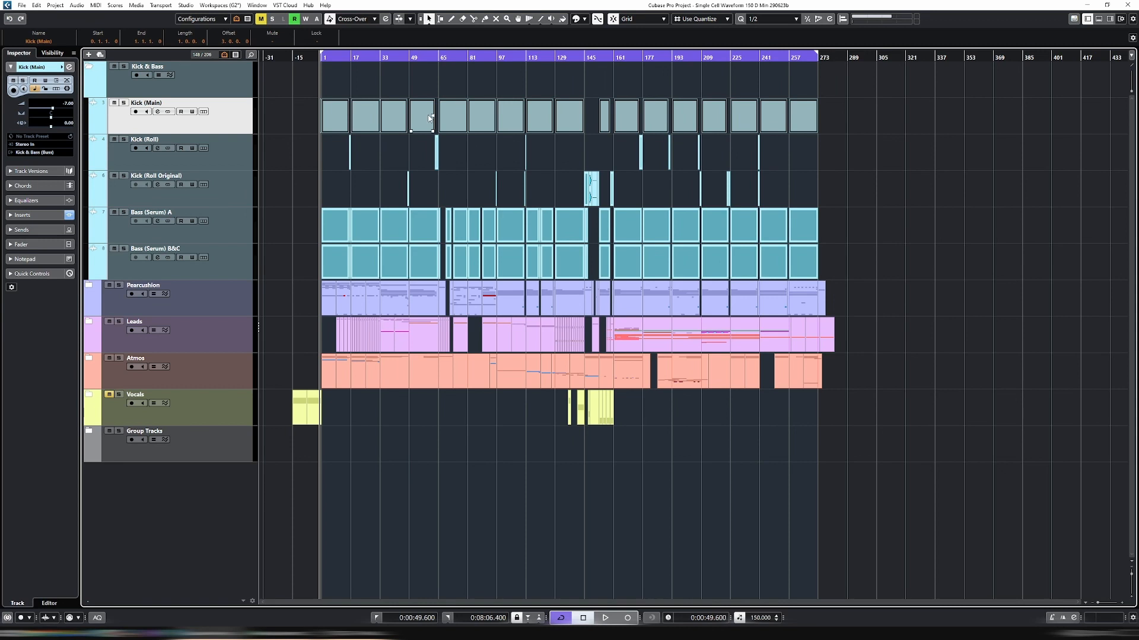
pyautogui.click(456, 129)
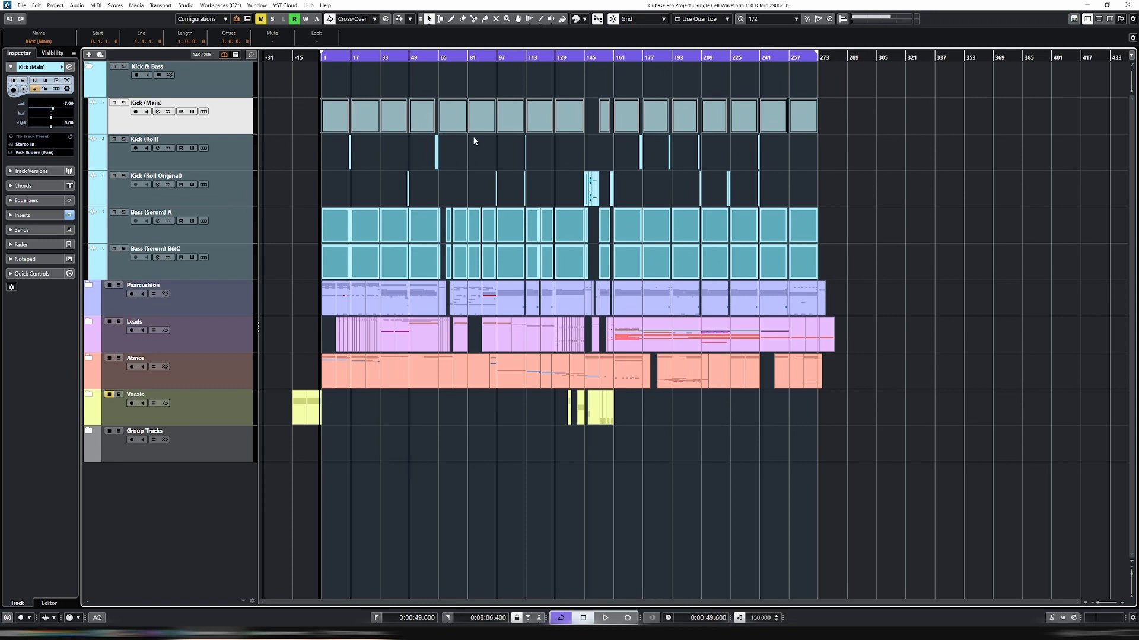